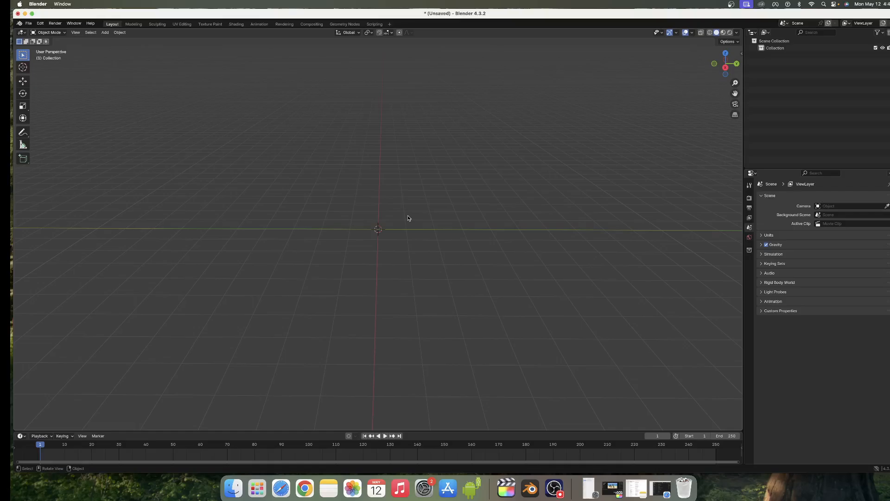
Step: Add a plane mesh at the world origin of the empty scene
key("shift")
key("shift+a")
mouse_move(408, 217)
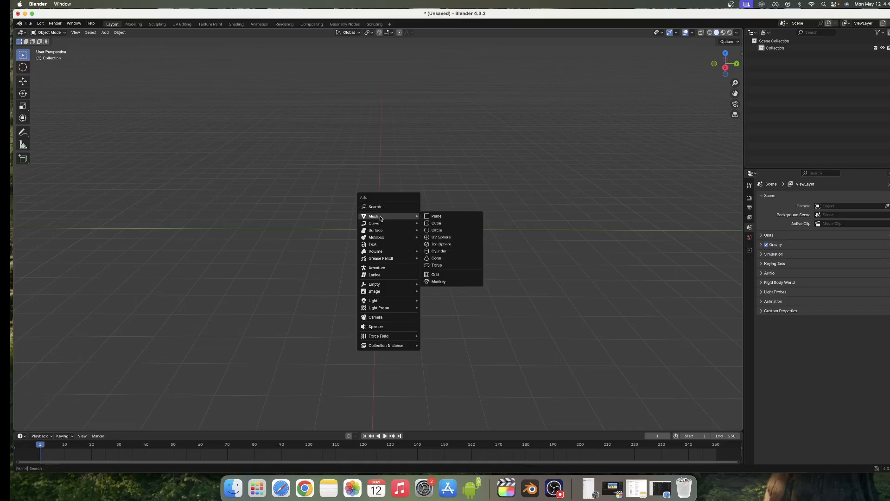
left_click(443, 220)
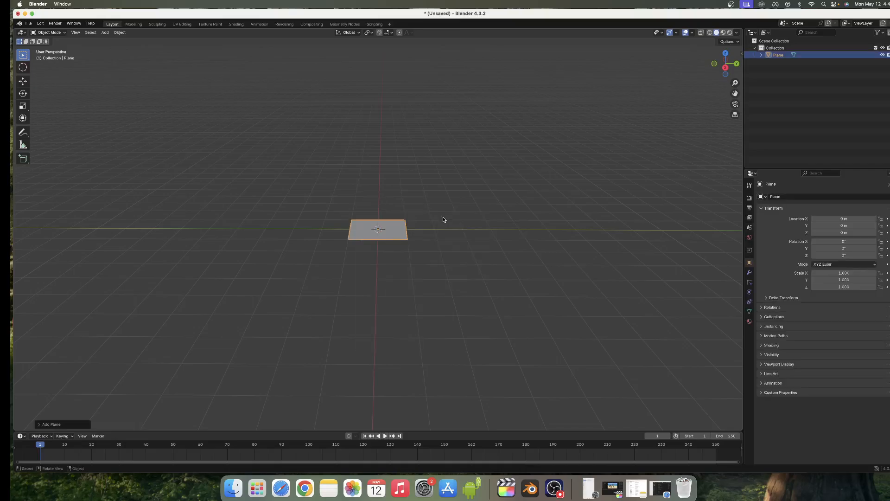
Step: Switch the plane from Object Mode to Edit Mode
scroll(375, 238, "up", 5)
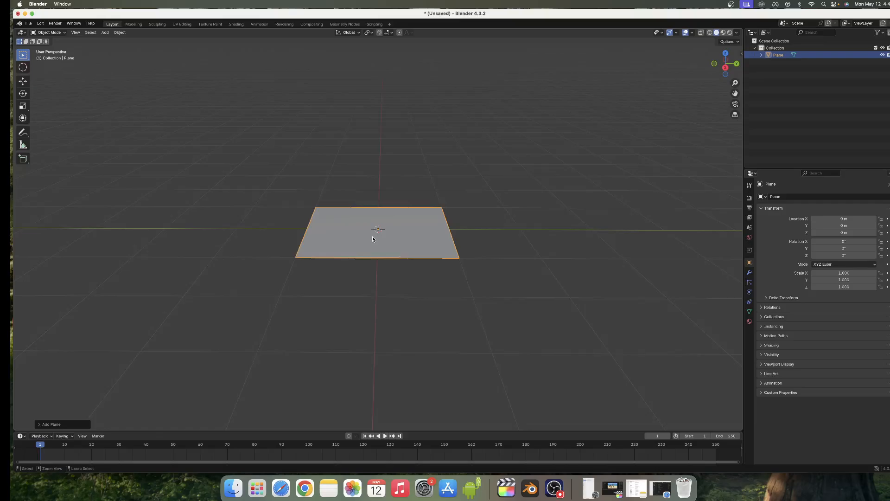
scroll(372, 239, "up", 2)
scroll(372, 239, "right", 1)
scroll(373, 239, "left", 1)
scroll(373, 240, "down", 1)
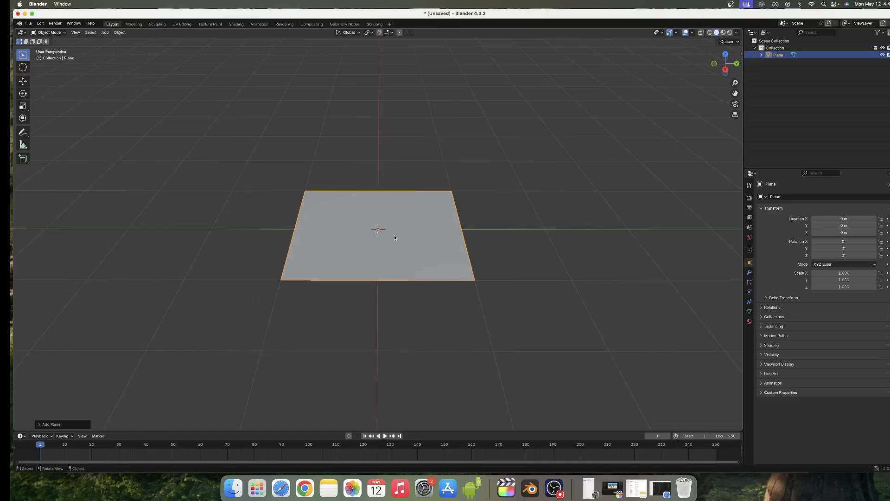
scroll(377, 229, "right", 1)
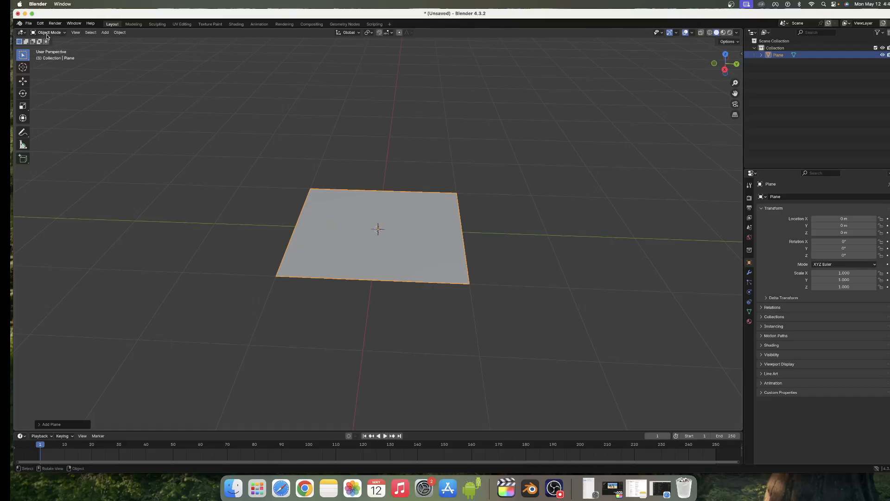
key("Tab")
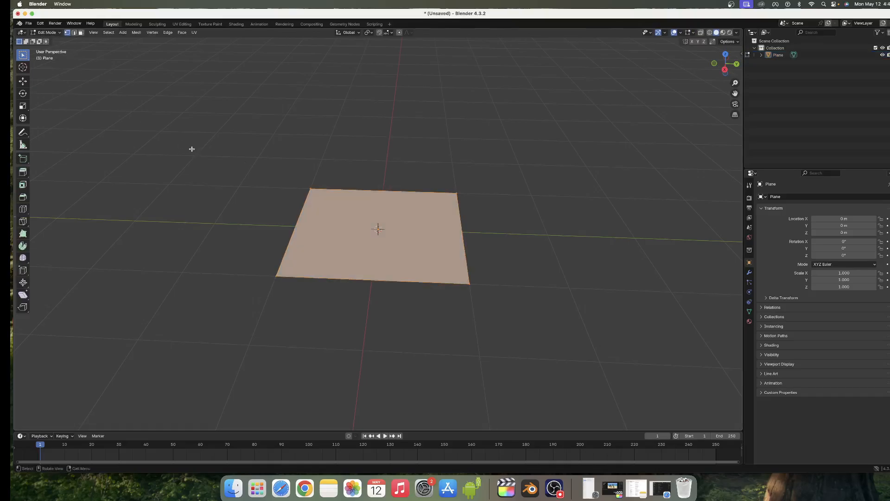
left_click(58, 33)
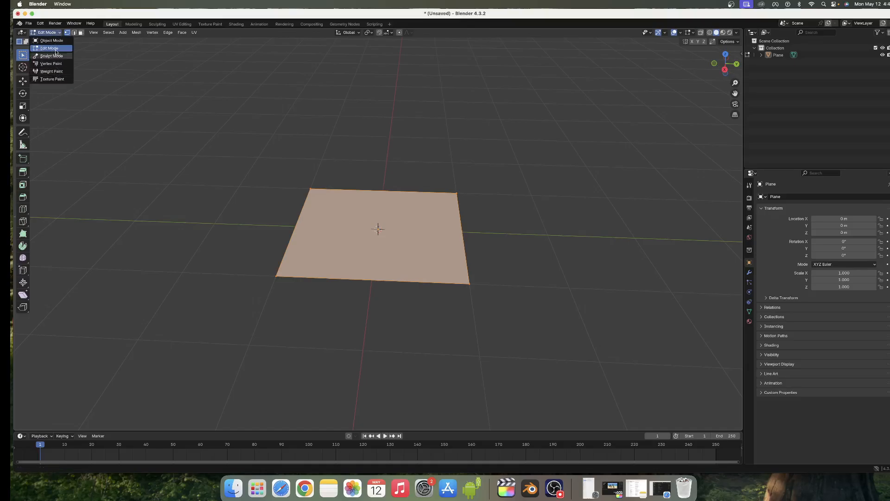
left_click(65, 49)
left_click(342, 144)
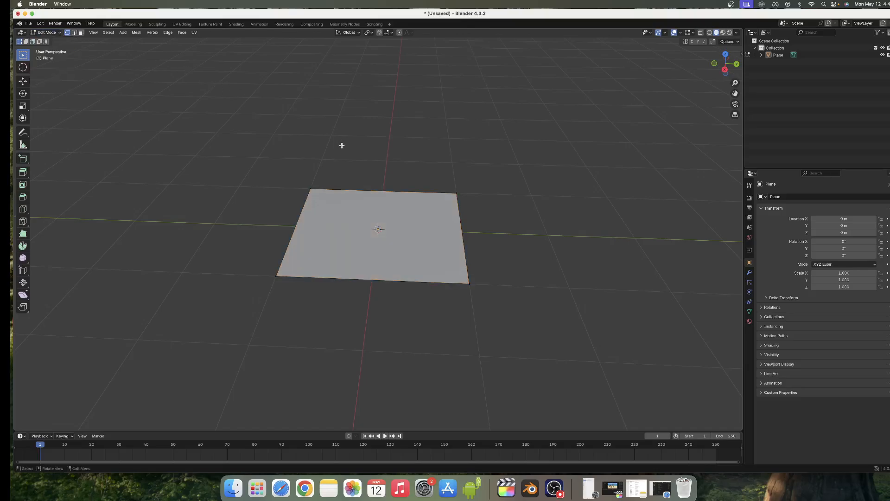
scroll(342, 145, "left", 5)
key("Tab")
scroll(338, 176, "left", 3)
key("Tab")
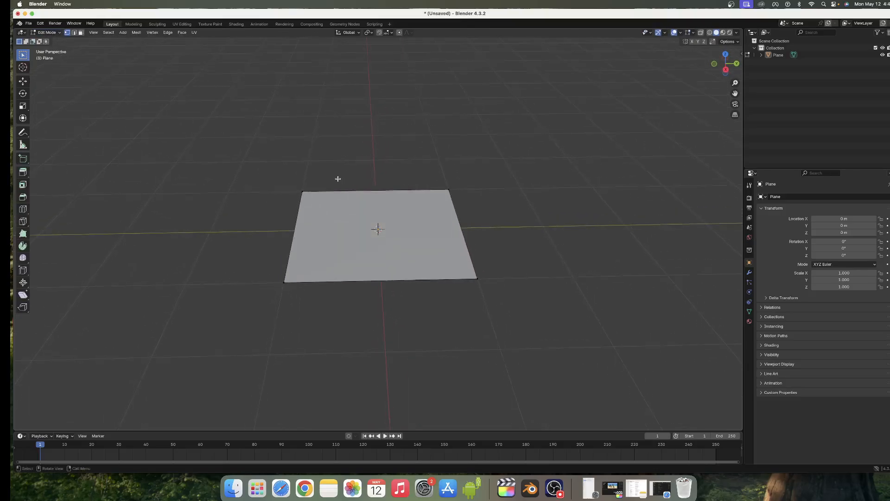
Step: Select the plane's entire mesh and subdivide it with the number of cuts set to 20
key("a")
scroll(325, 182, "left", 4)
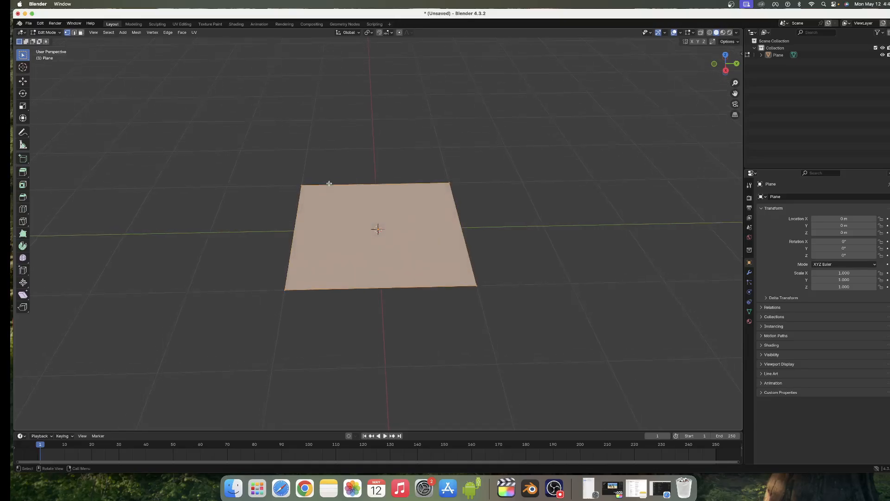
right_click(376, 210)
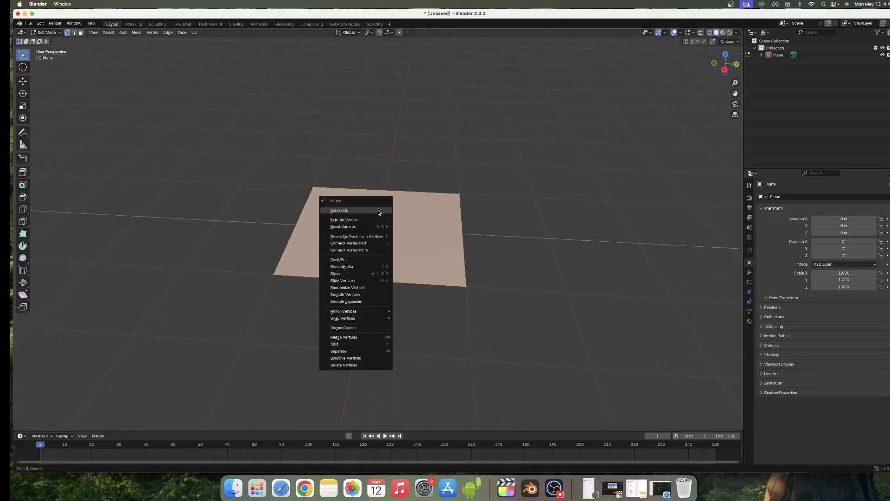
left_click(343, 212)
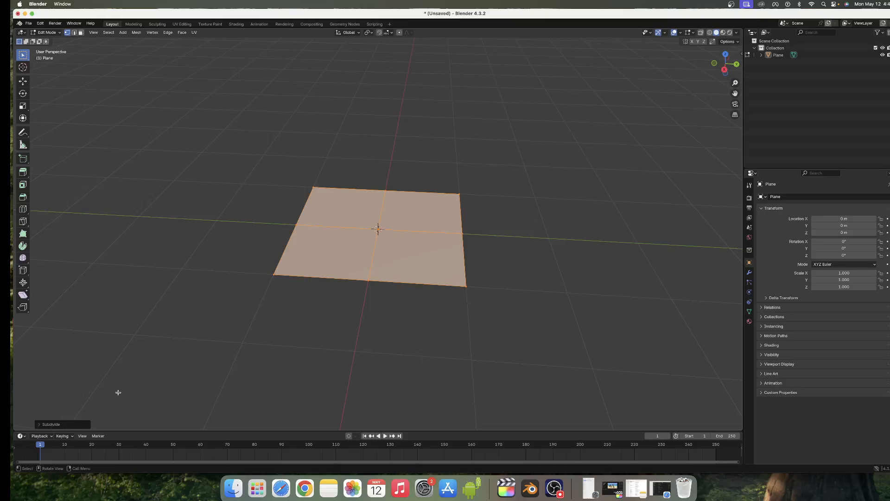
left_click(39, 425)
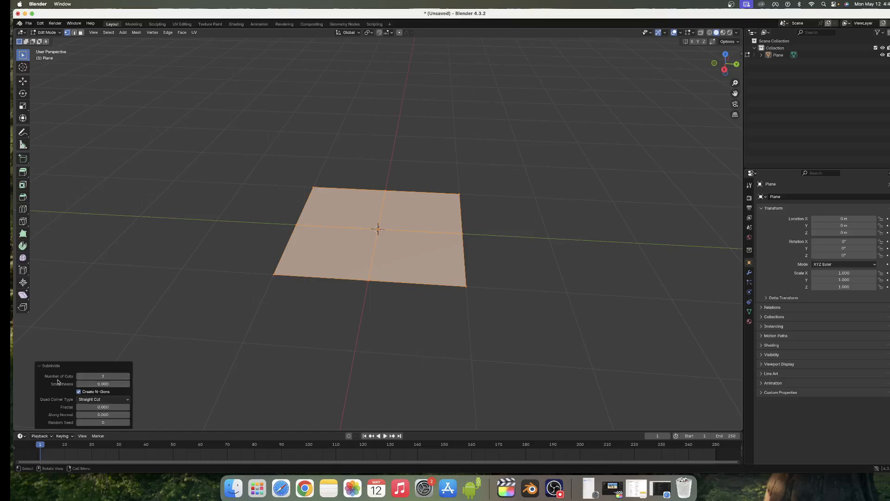
left_click(107, 377)
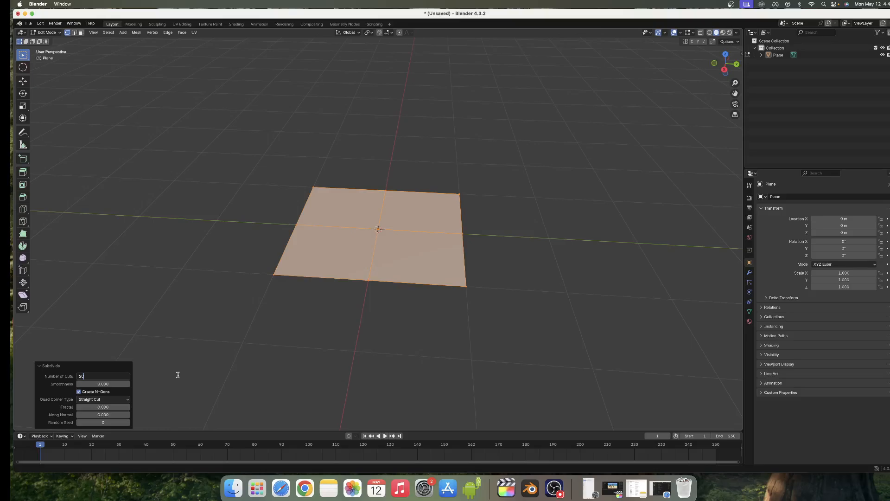
key("Return")
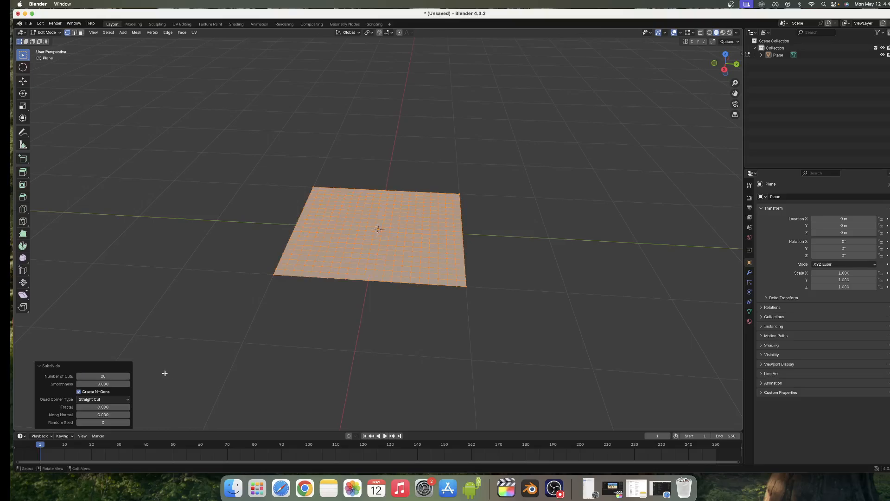
Step: Examine the plane's subdivided grid up close and from several angles
middle_click_drag(300, 249, 312, 263)
middle_click_drag(388, 211, 379, 277)
scroll(379, 276, "up", 3)
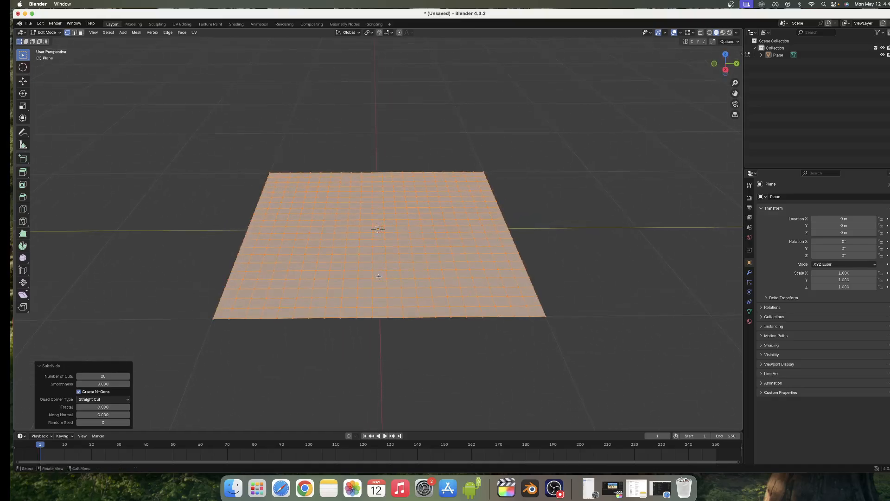
scroll(379, 276, "down", 3)
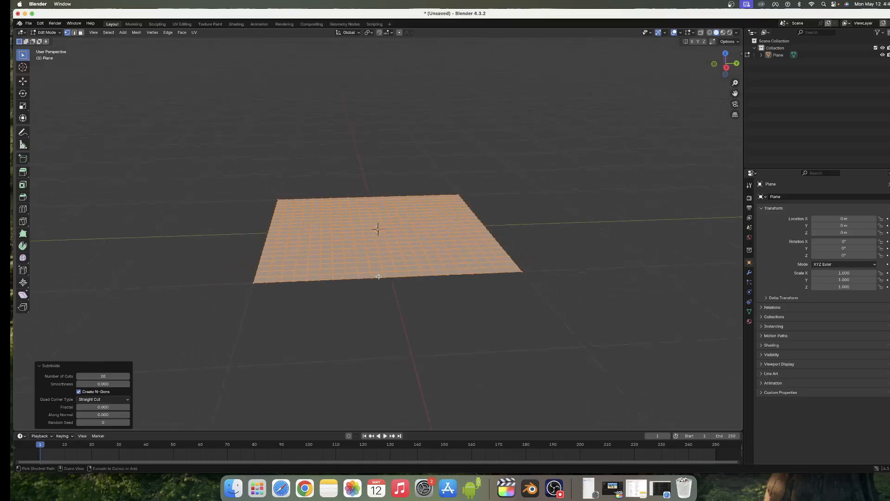
scroll(379, 276, "down", 3)
scroll(379, 277, "up", 5)
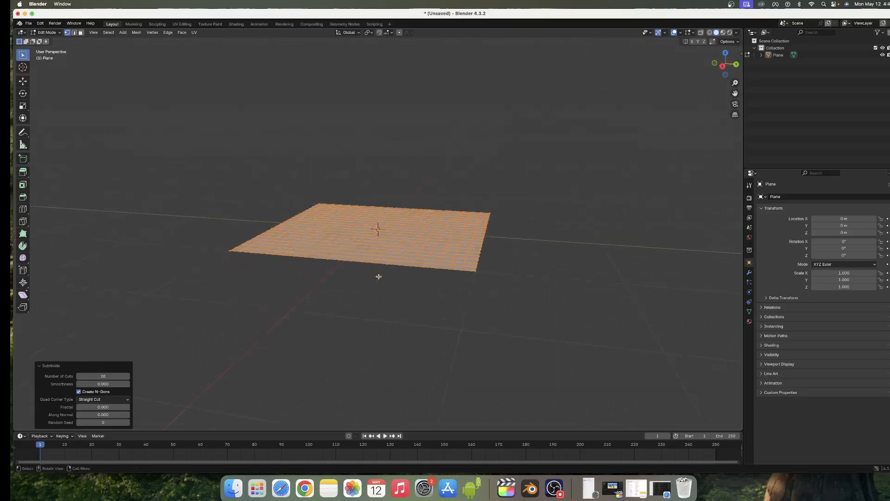
scroll(379, 276, "left", 3)
scroll(379, 276, "left", 2)
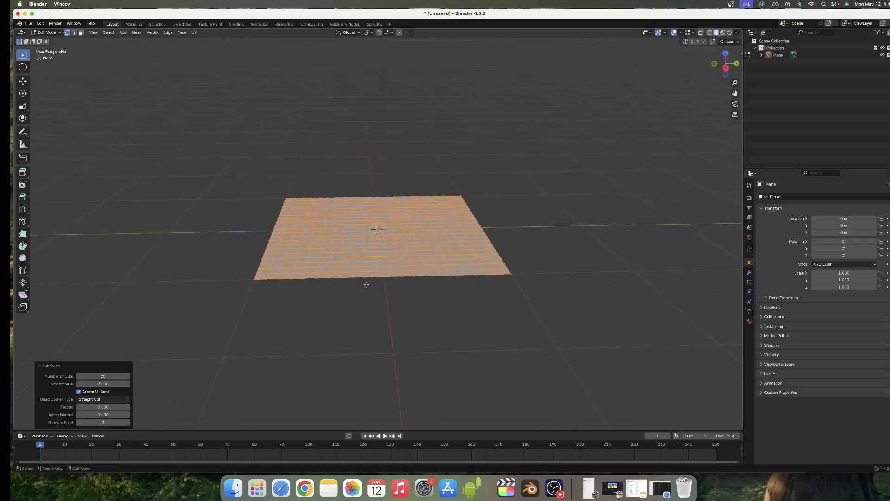
Step: Extrude the entire subdivided grid upward by about 0.072 m to form a thin slab, then clear the selection
left_click(322, 305)
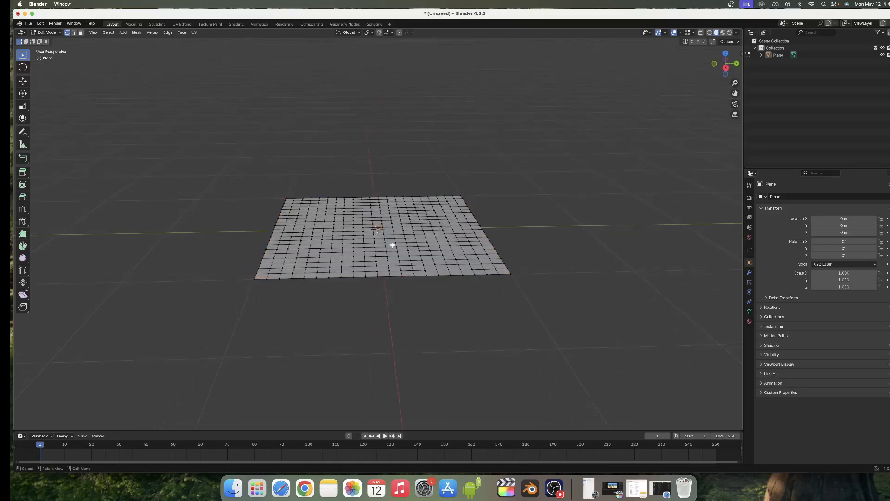
key("a")
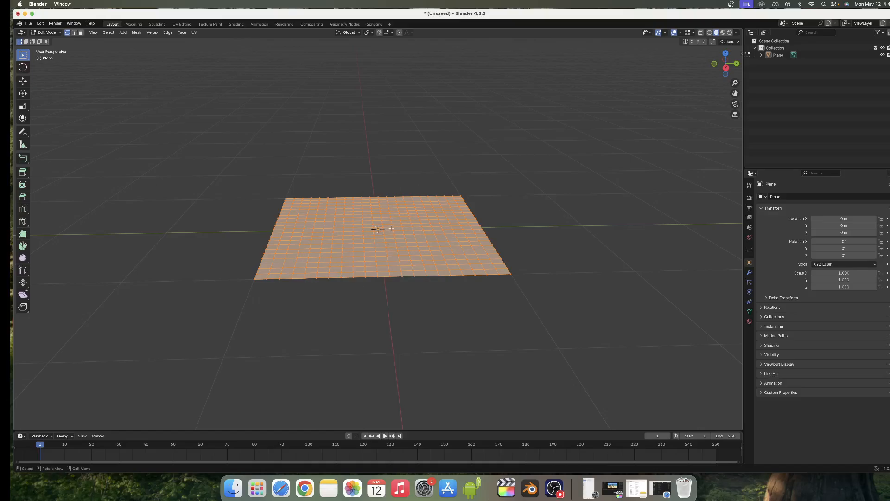
key("e")
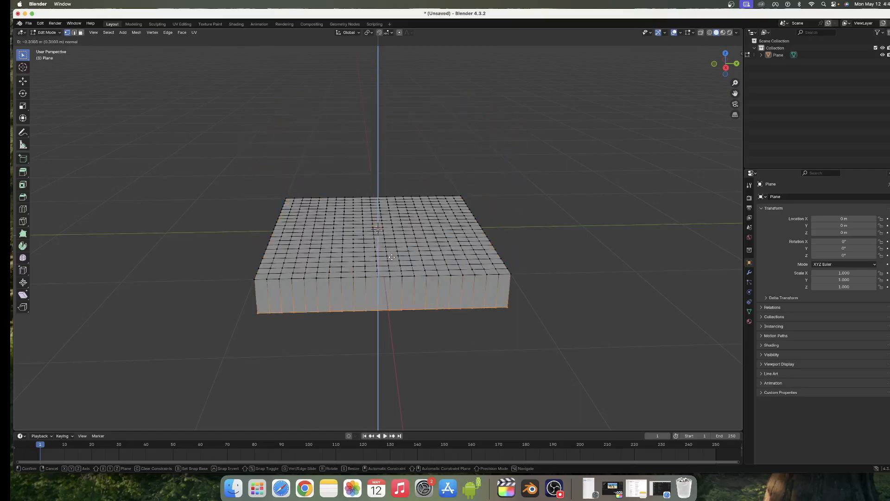
left_click(387, 221)
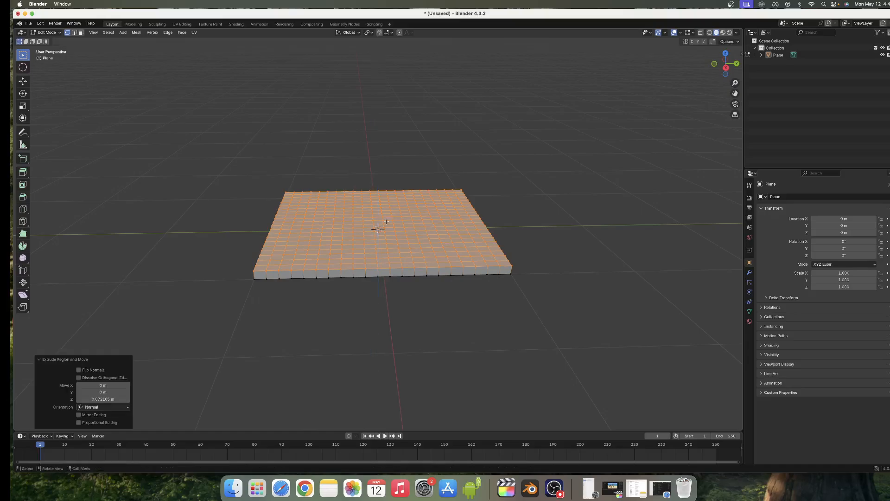
scroll(387, 234, "down", 5)
left_click(172, 301)
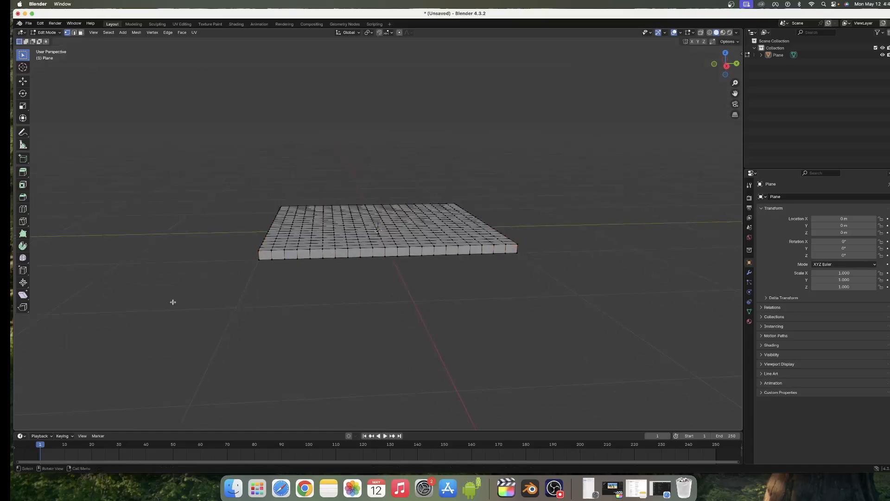
Step: In edge select mode, add a single horizontal loop cut around the slab's side faces near mid-height, slid by about -0.055
scroll(225, 256, "up", 6)
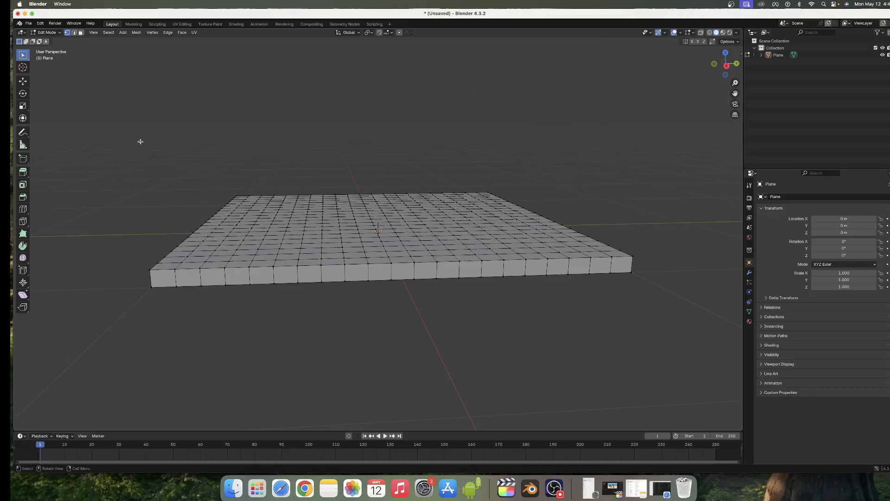
key("2")
scroll(151, 275, "left", 5)
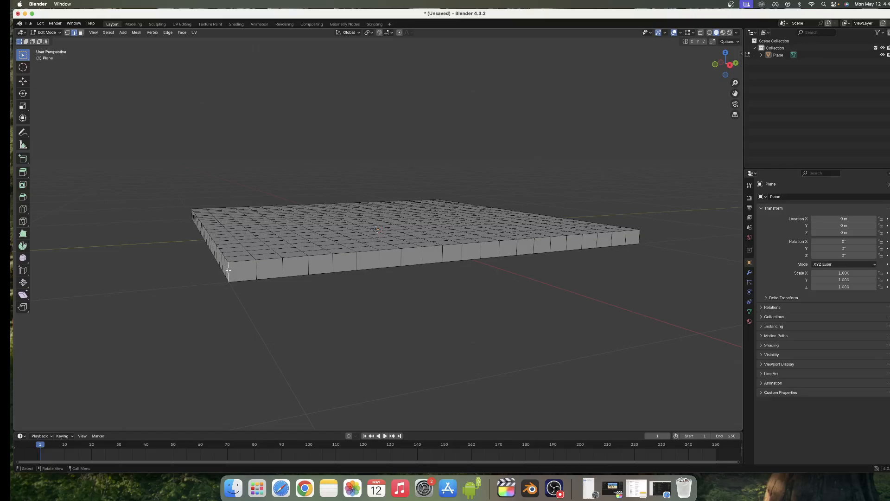
key("ctrl")
key("ctrl+r")
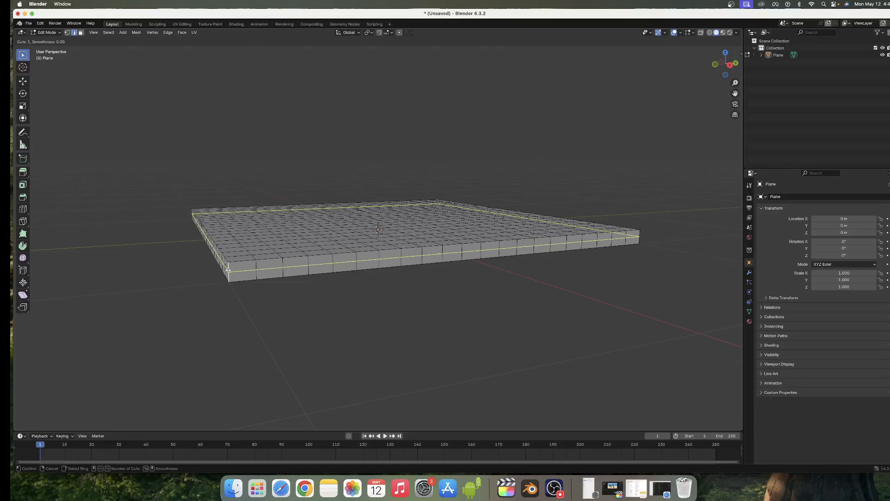
left_click(227, 269)
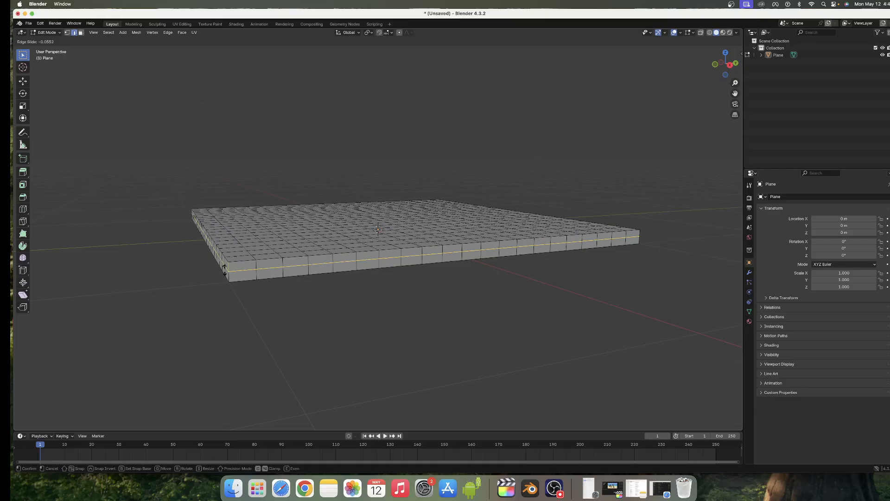
left_click(224, 269)
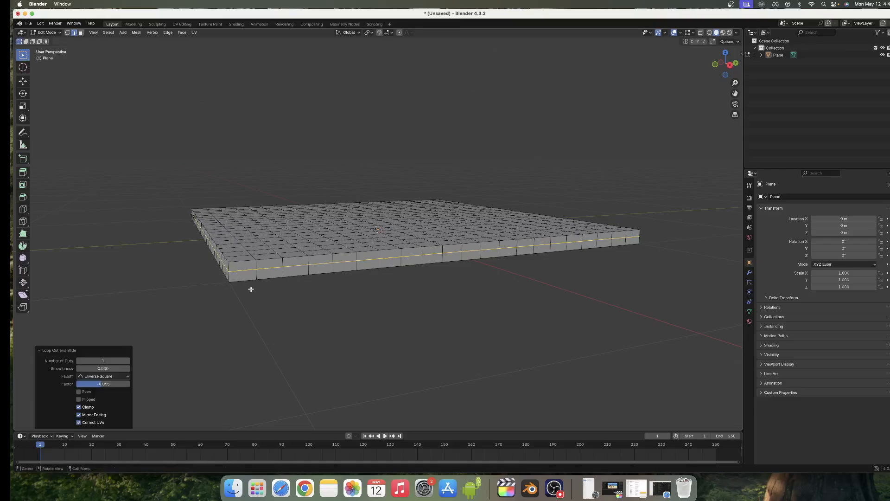
Step: Scale the selected side edge loop outward to about 1.020 and check the slab's rim from above and below
scroll(252, 289, "right", 5)
scroll(252, 290, "left", 8)
scroll(252, 290, "up", 4)
scroll(253, 290, "right", 4)
scroll(252, 290, "down", 2)
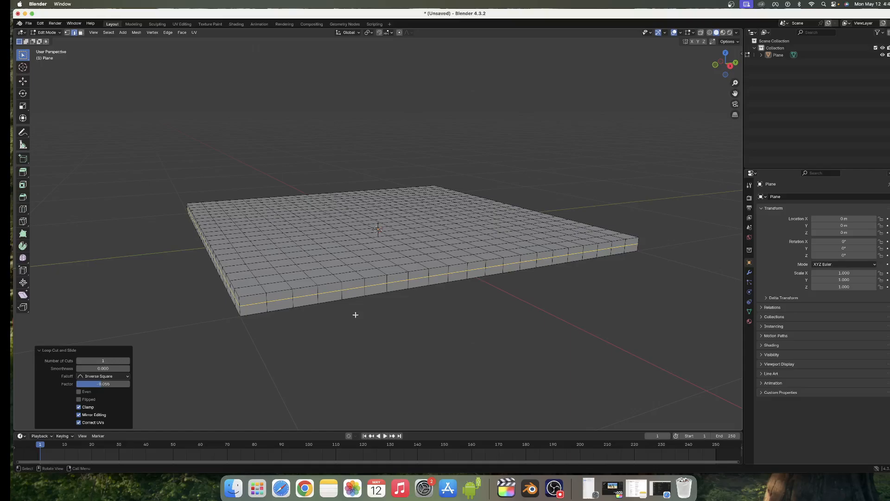
key("s")
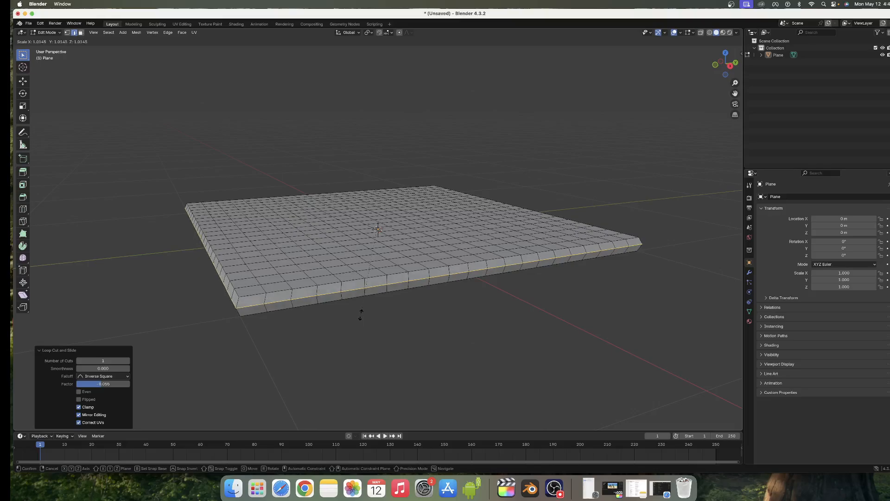
left_click(363, 316)
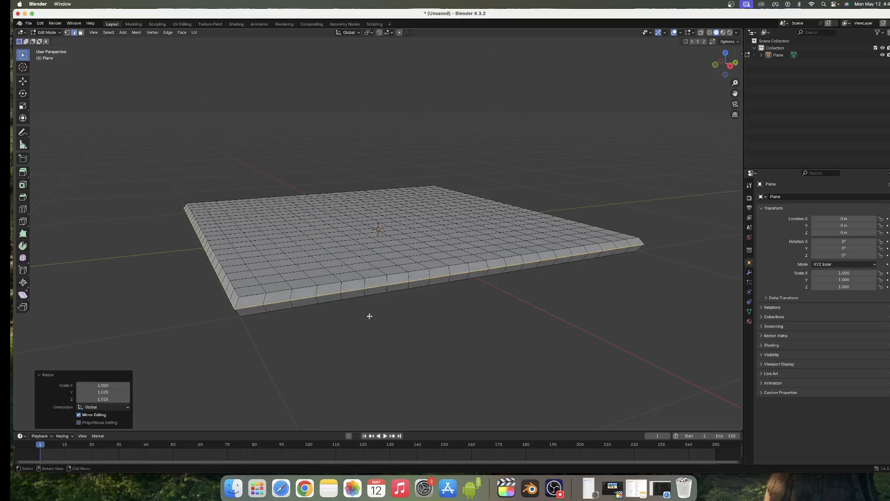
scroll(393, 318, "right", 10)
scroll(393, 319, "down", 10)
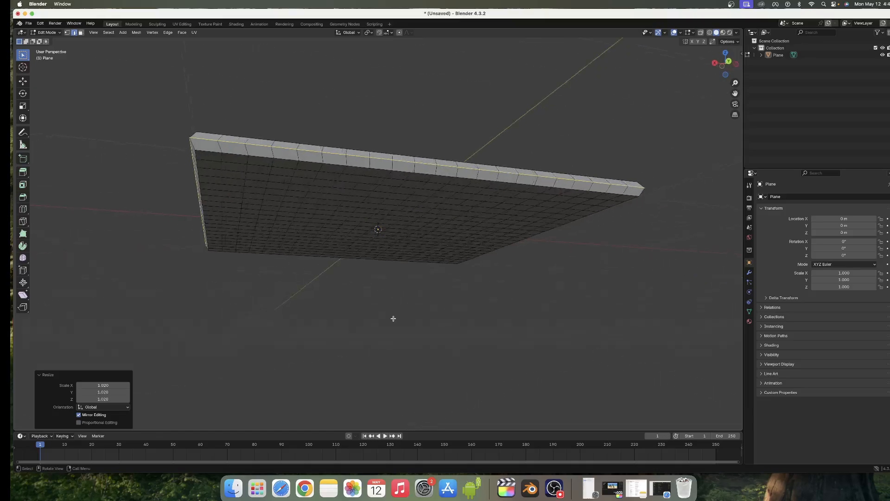
scroll(393, 319, "up", 10)
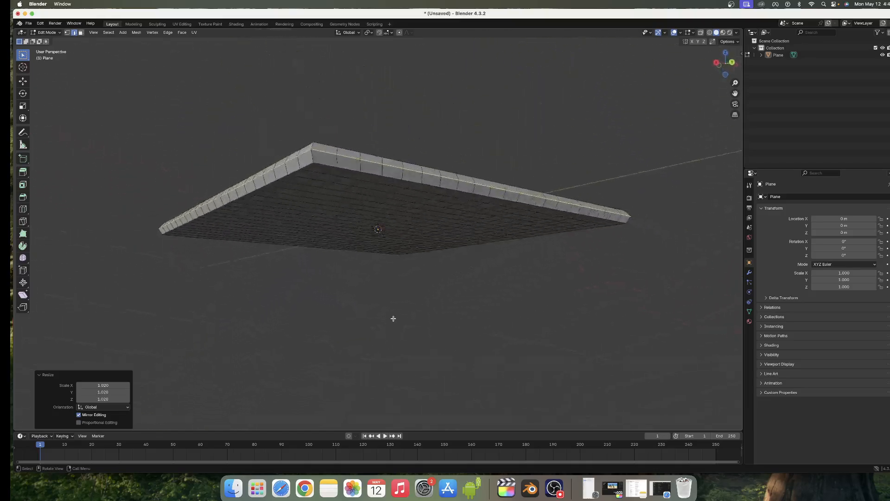
scroll(393, 319, "left", 10)
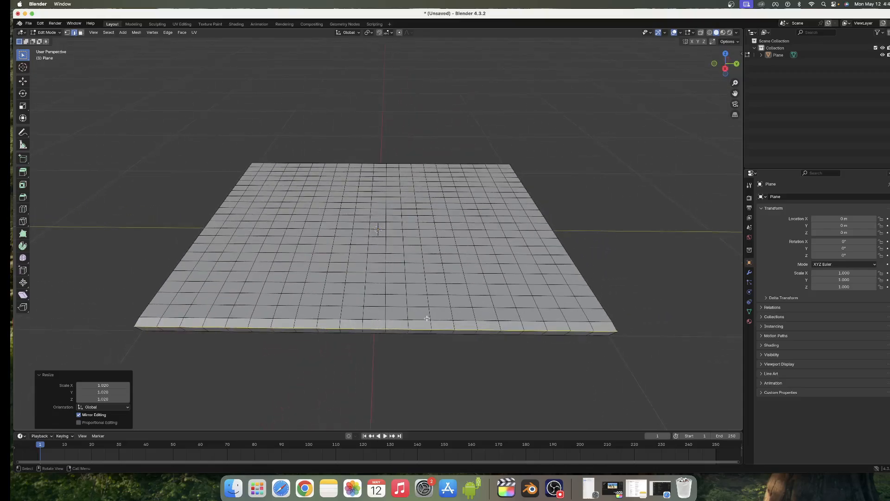
Step: Select the slab's entire mesh and add Cloth physics to the object
left_click(750, 293)
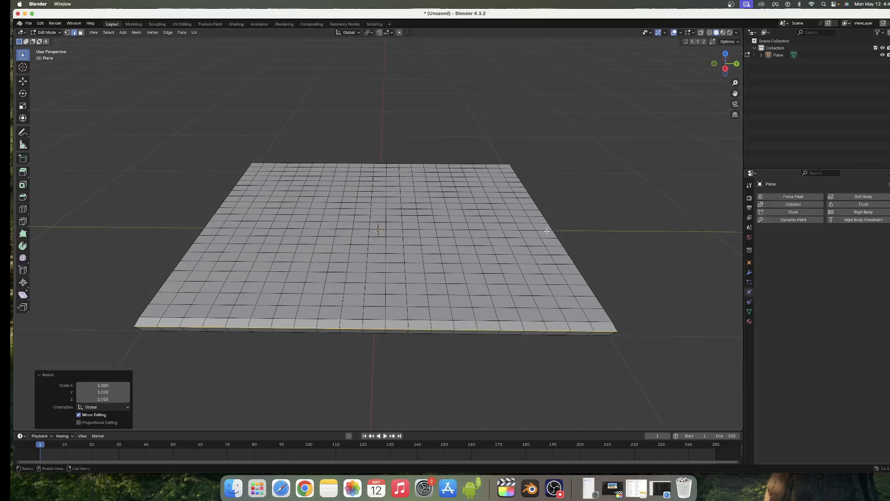
left_click(577, 228)
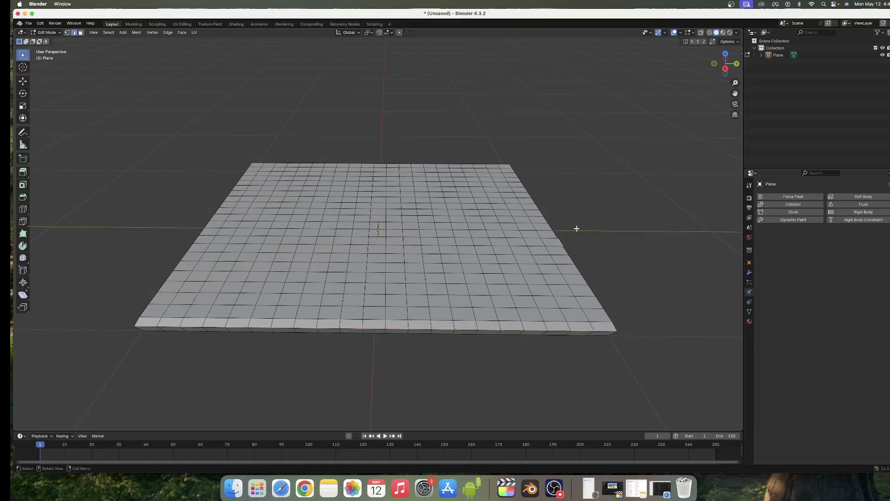
key("a")
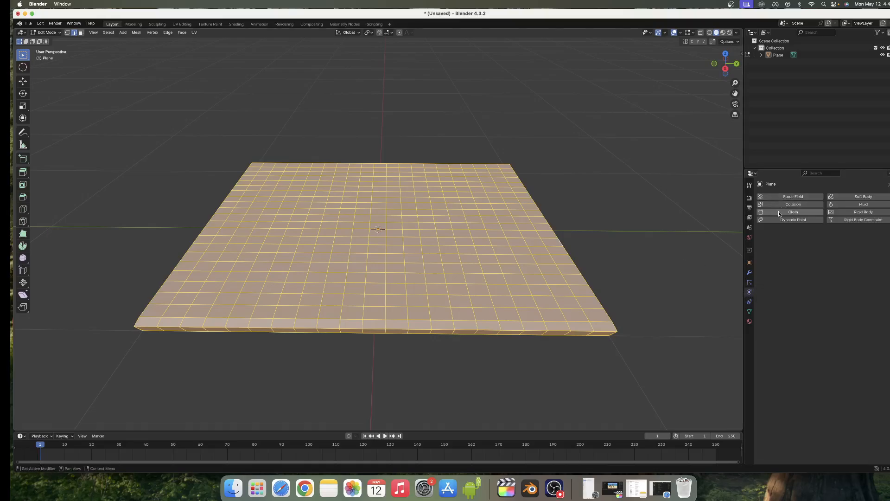
scroll(580, 268, "down", 1)
scroll(653, 268, "up", 1)
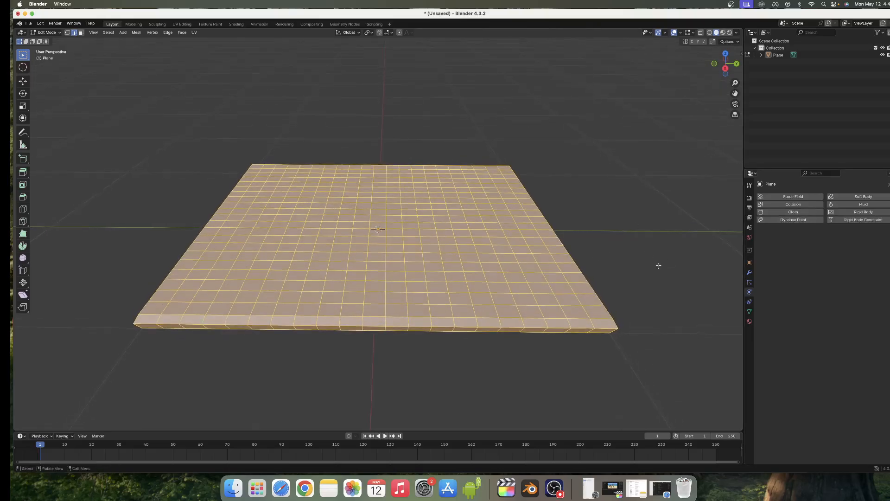
left_click(793, 212)
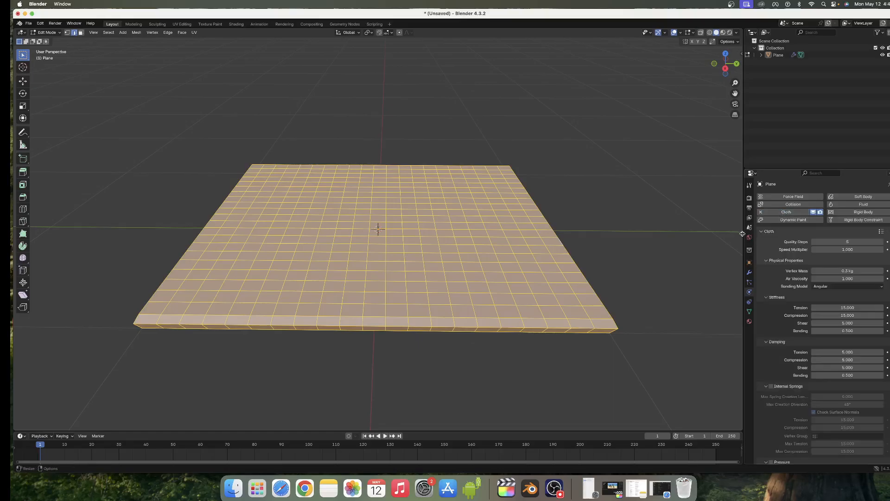
Step: Enable Pressure in the slab's cloth settings and set the pressure to 3
scroll(835, 279, "down", 5)
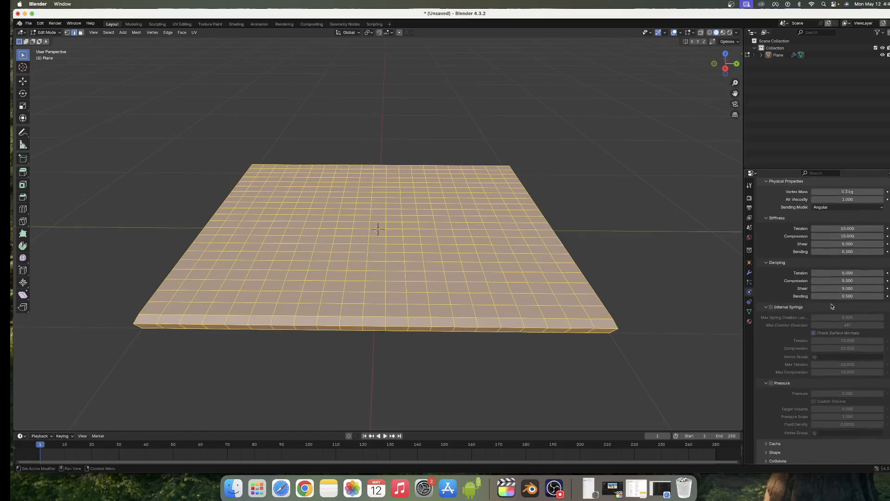
scroll(832, 306, "down", 1)
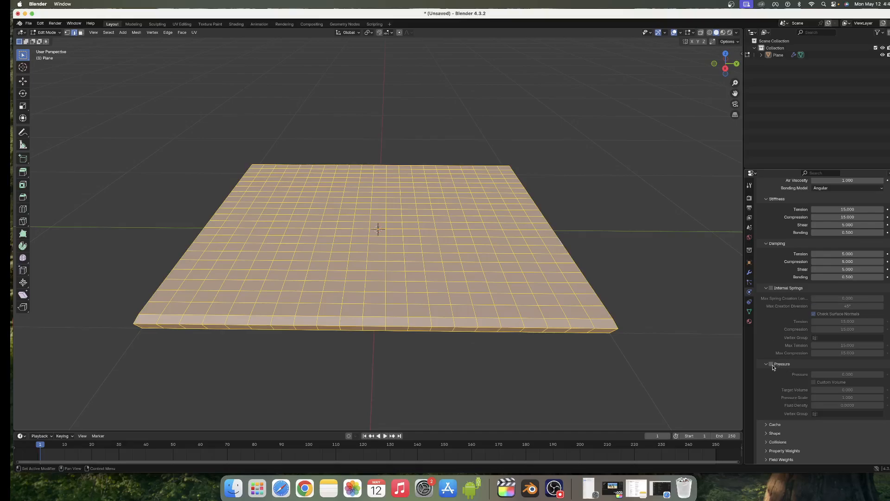
left_click(771, 364)
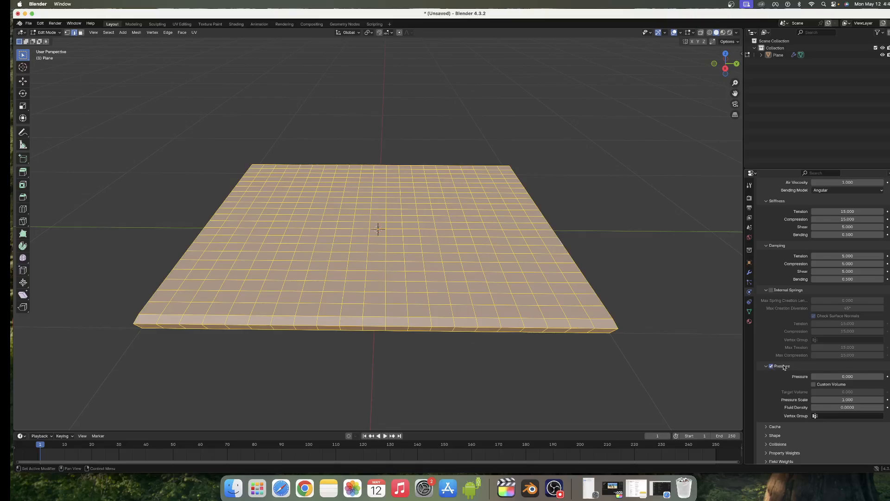
left_click(849, 376)
type("3")
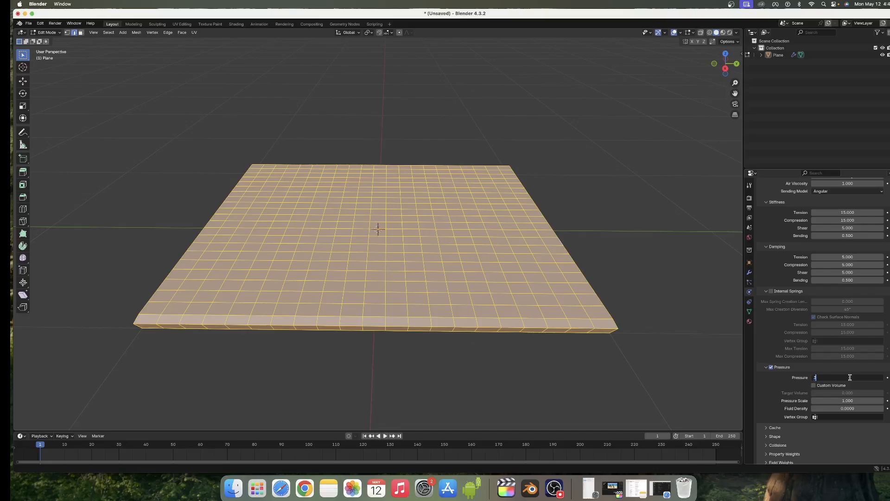
key("Return")
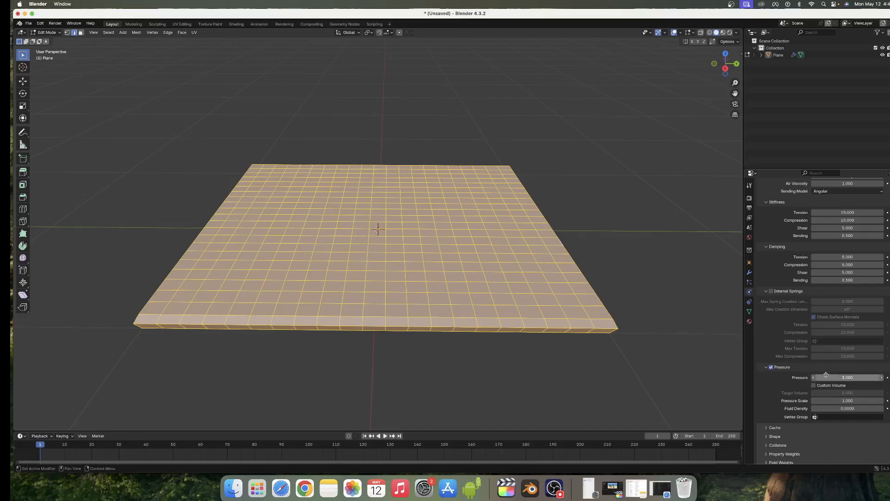
Step: Set the Gravity field weight of the slab's cloth simulation to 0
scroll(816, 381, "down", 1)
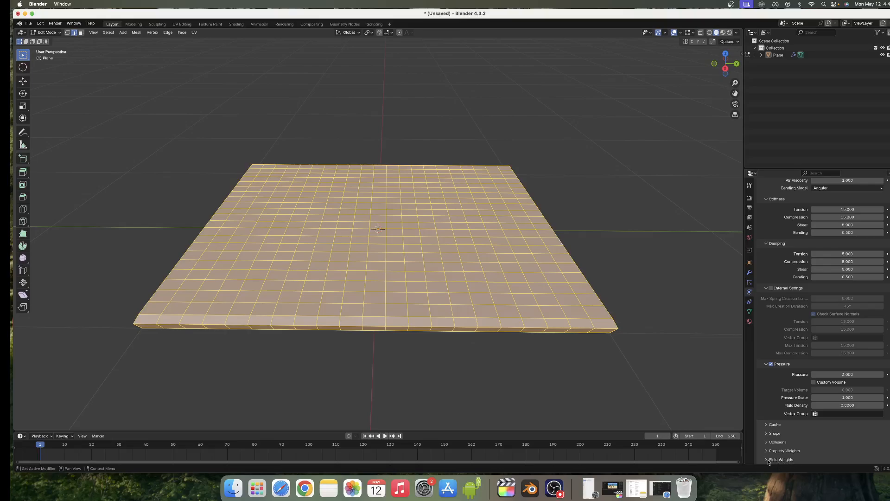
scroll(779, 458, "down", 5)
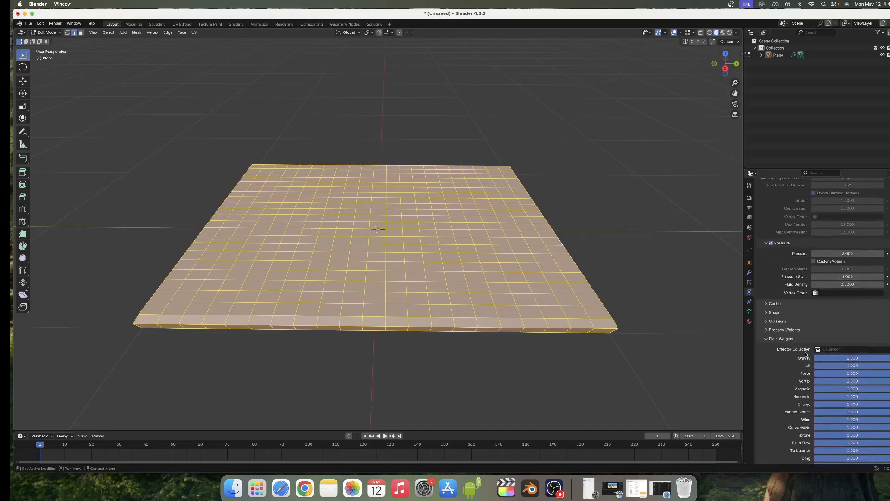
left_click(830, 360)
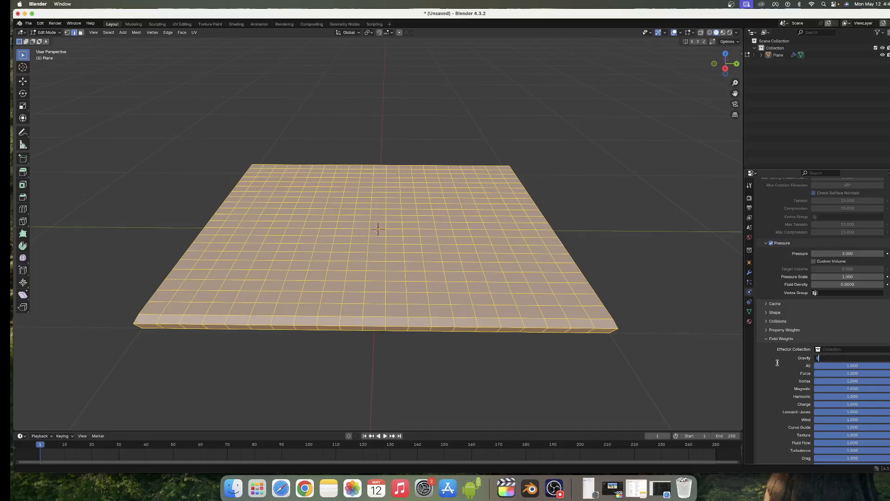
key("Return")
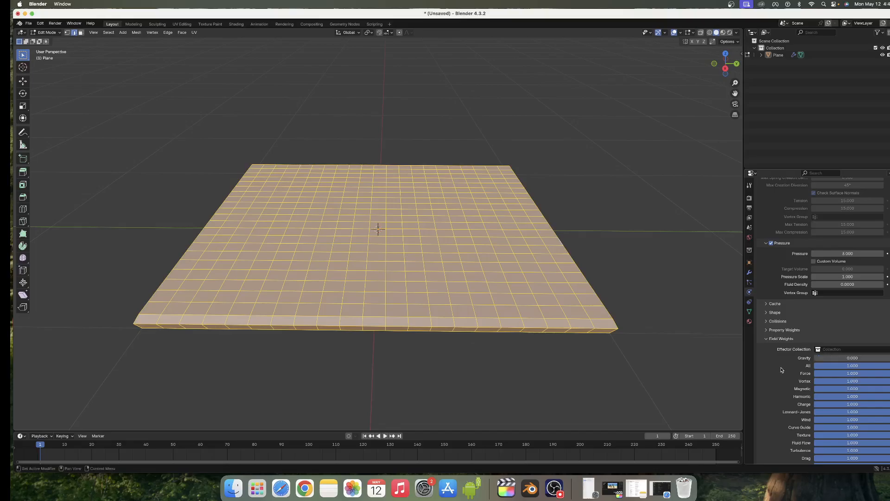
scroll(624, 315, "right", 3)
scroll(624, 315, "left", 3)
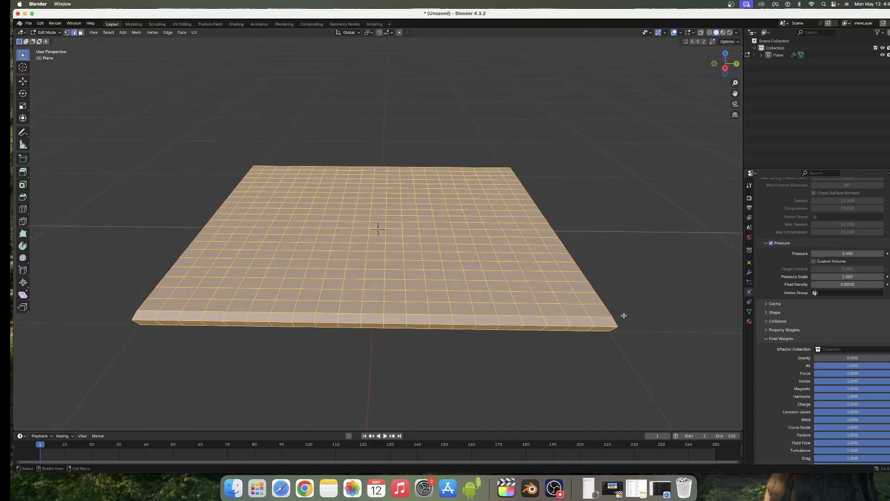
Step: Return to Object Mode, run the cloth simulation to inflate the slab, and stop it at frame 4
key("Tab")
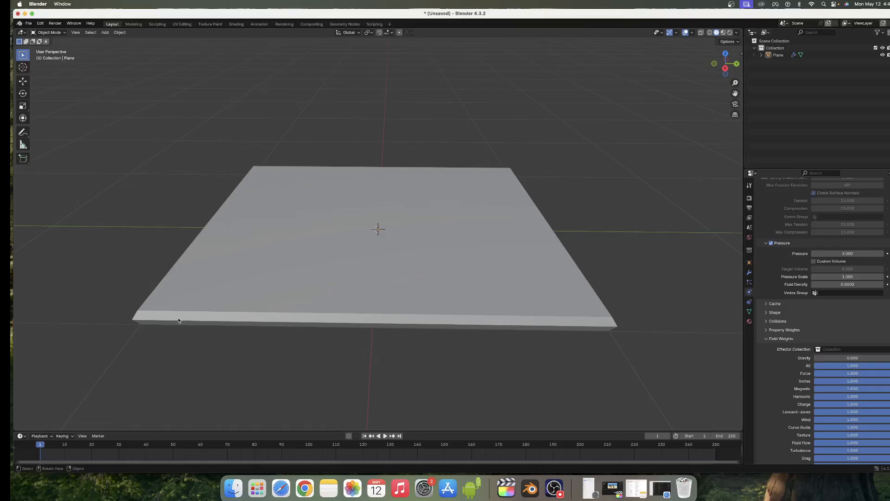
scroll(42, 449, "right", 1)
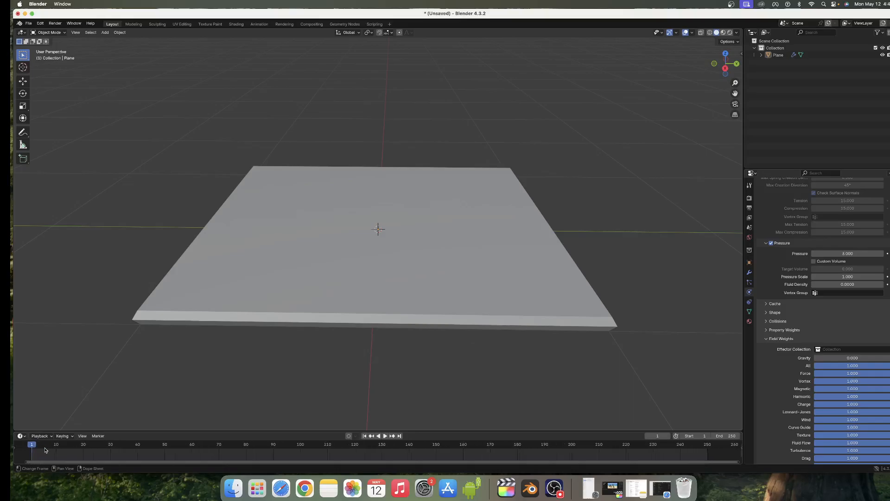
scroll(45, 450, "left", 3)
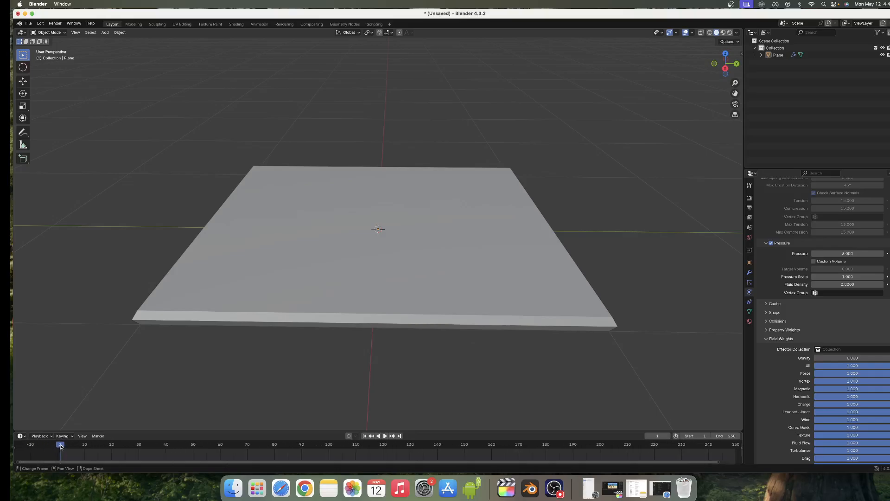
mouse_move(61, 446)
left_mouse_down()
mouse_move(284, 451)
mouse_move(67, 450)
left_mouse_up()
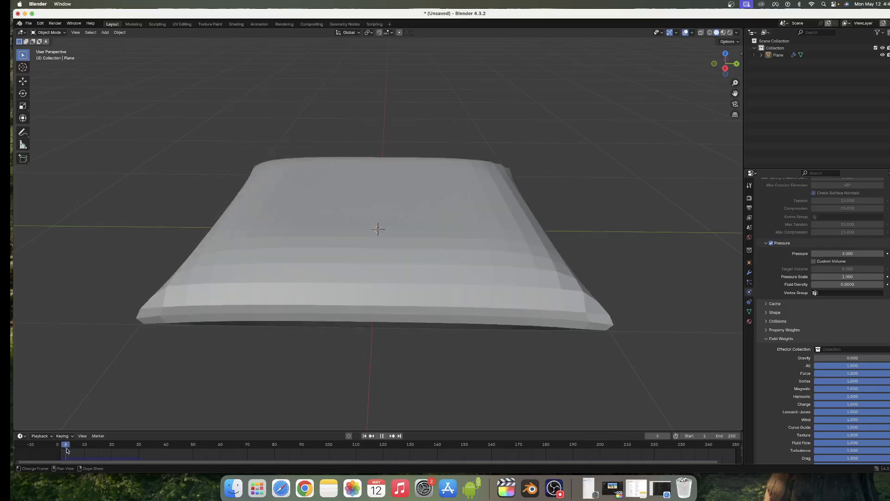
key("space")
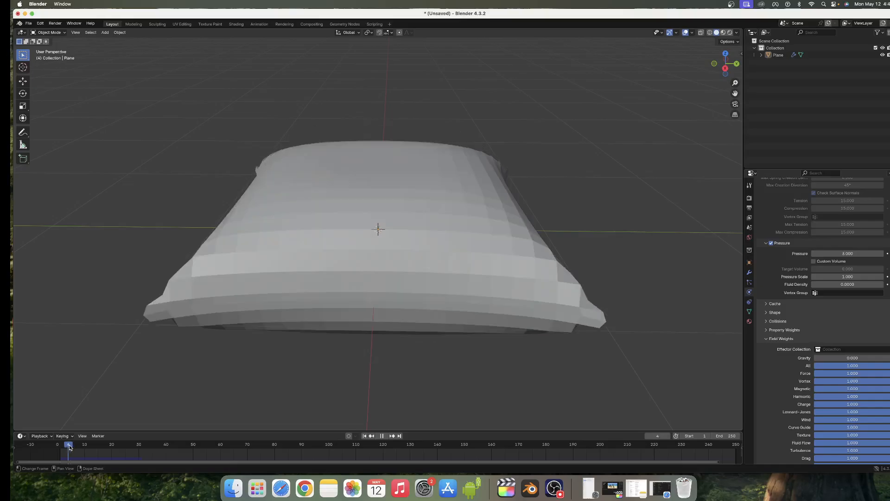
Step: Examine the inflated pillow's shape and corners from above and from the sides
scroll(441, 295, "up", 10)
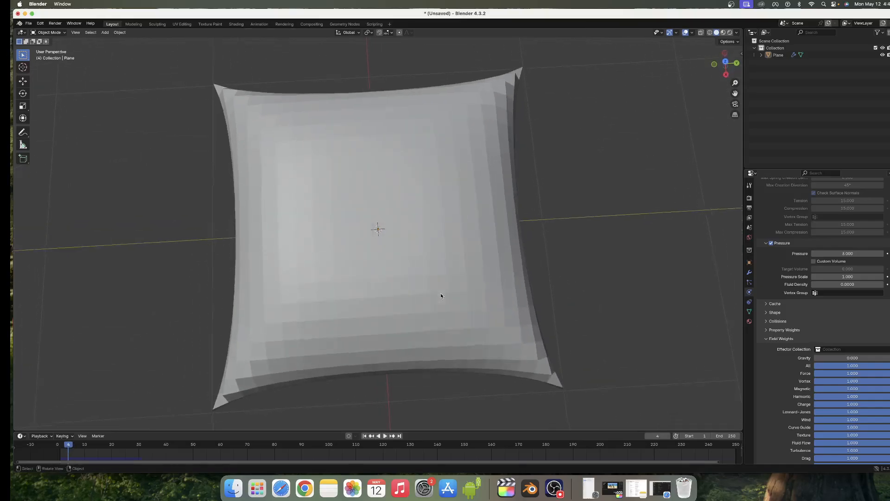
scroll(441, 295, "down", 15)
scroll(441, 295, "right", 8)
scroll(441, 295, "up", 8)
scroll(441, 296, "left", 10)
scroll(441, 296, "right", 4)
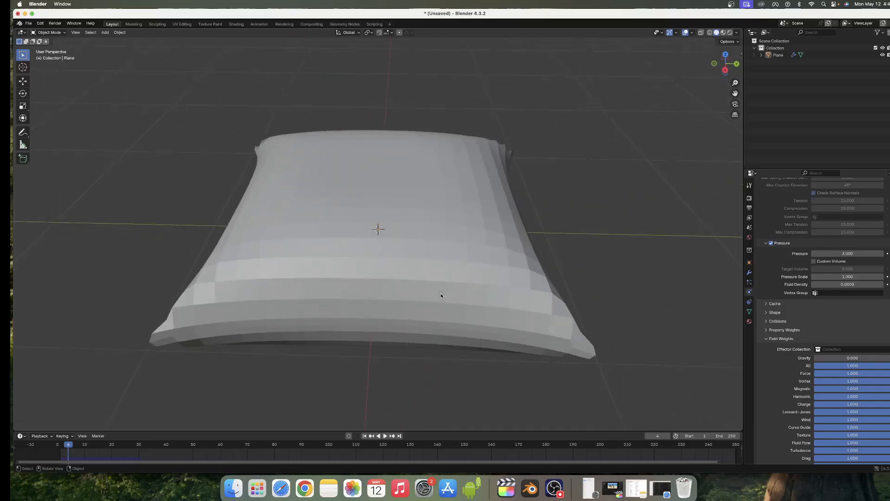
scroll(440, 295, "up", 3)
scroll(441, 295, "left", 3)
scroll(440, 295, "left", 5)
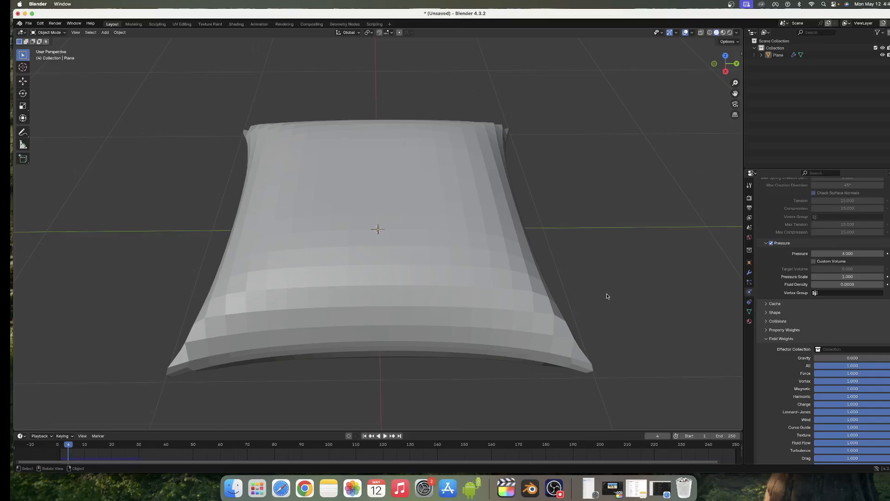
Step: Add a Subdivision Surface modifier after the pillow's Cloth modifier and check the smoothed shape from several angles
left_click(749, 273)
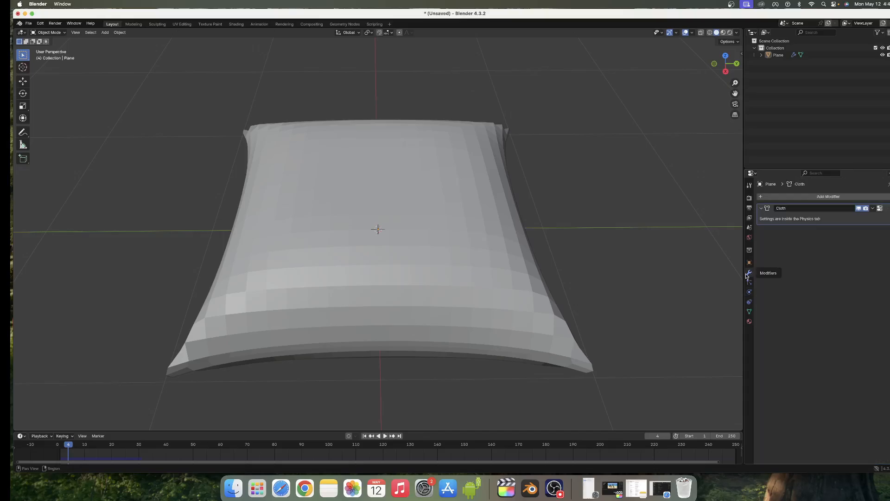
left_click(807, 197)
mouse_move(807, 197)
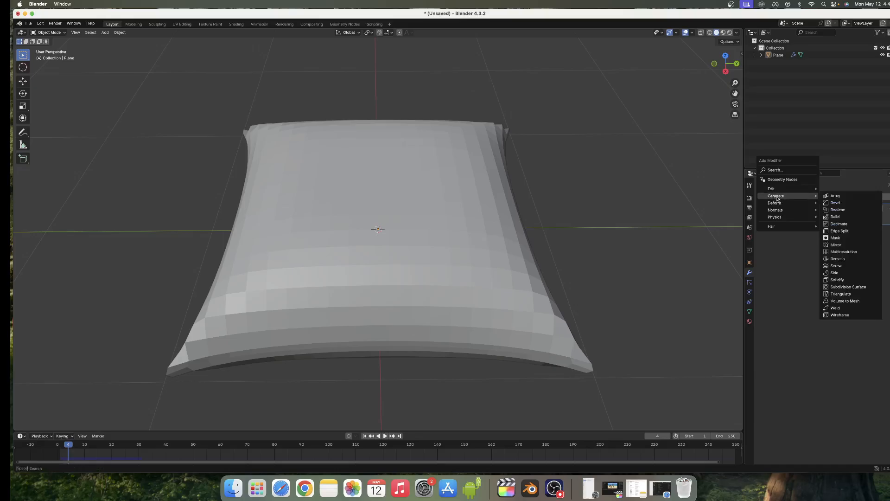
left_click(838, 287)
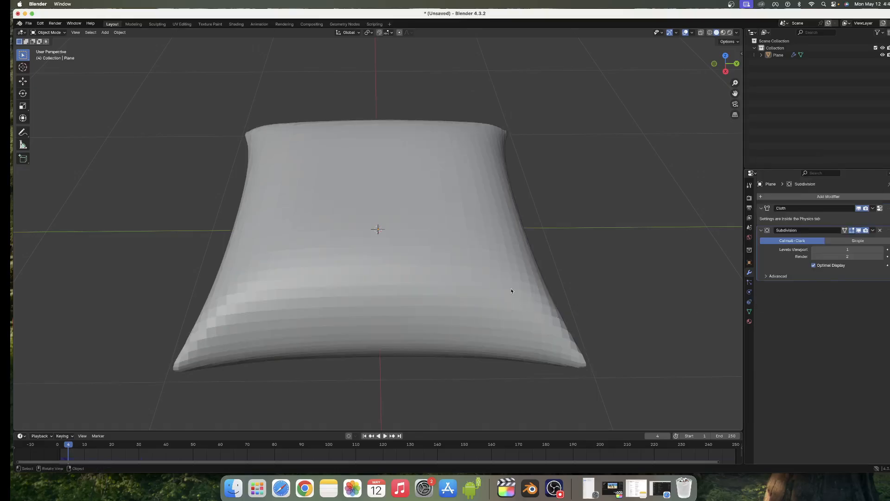
scroll(512, 292, "right", 5)
scroll(512, 293, "down", 5)
scroll(509, 290, "up", 3)
scroll(509, 291, "up", 5)
scroll(509, 290, "left", 8)
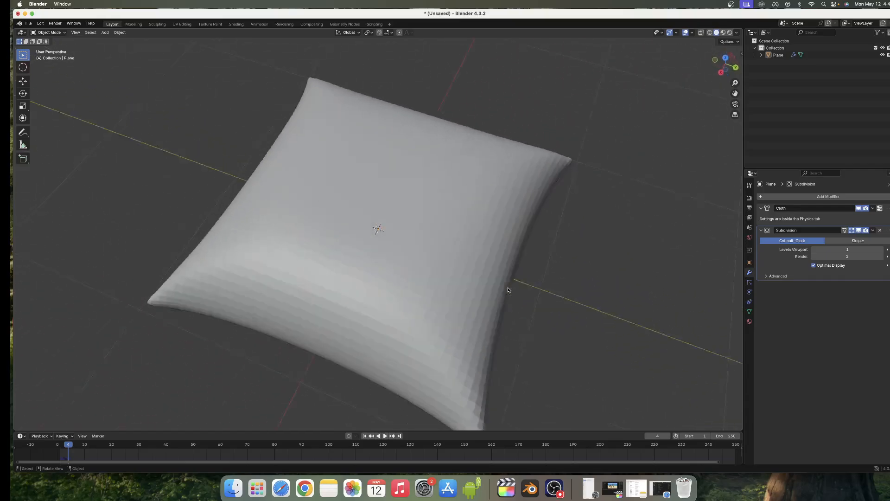
scroll(509, 290, "right", 2)
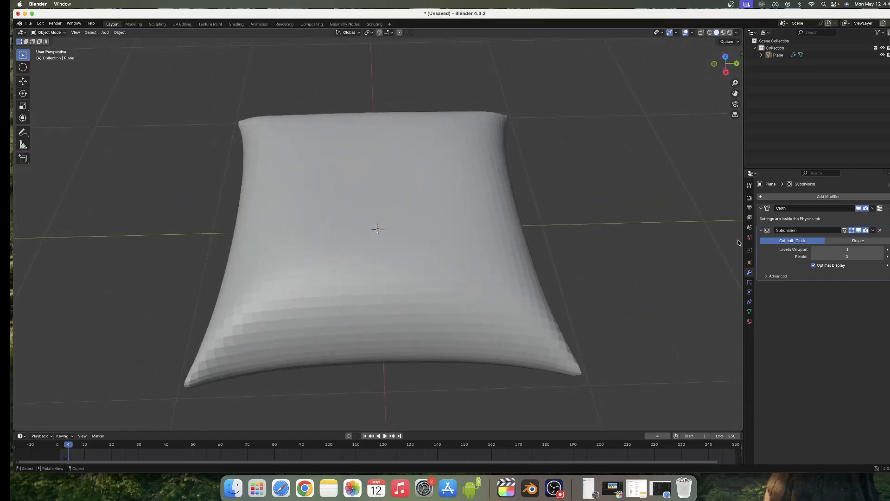
Step: Set the Subdivision modifier's viewport level to 2 and check the pillow's surface from several angles
right_click(533, 215)
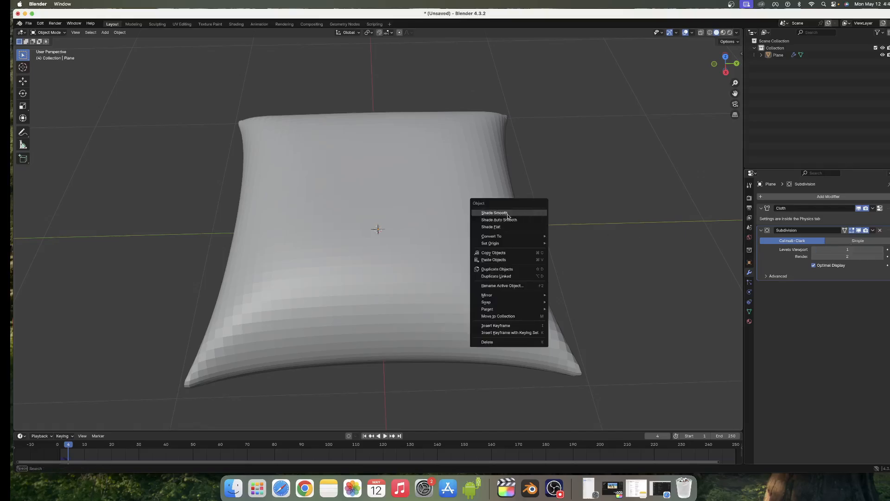
scroll(592, 210, "left", 1)
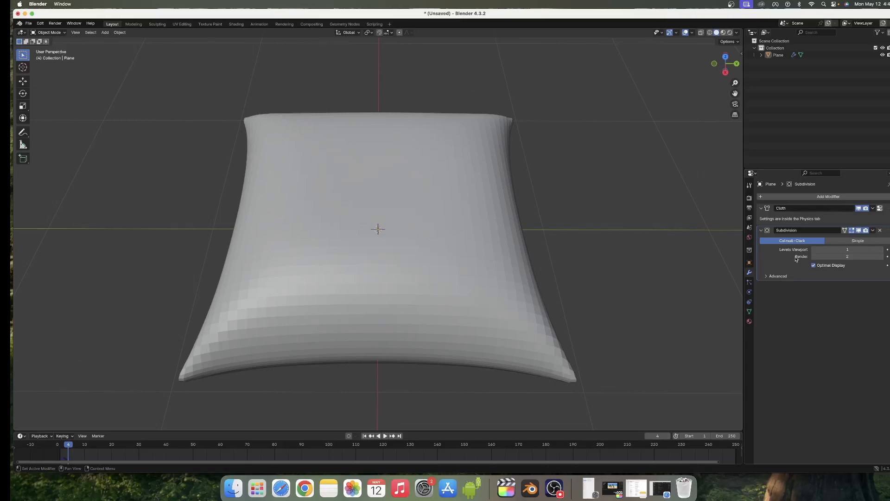
left_click(882, 249)
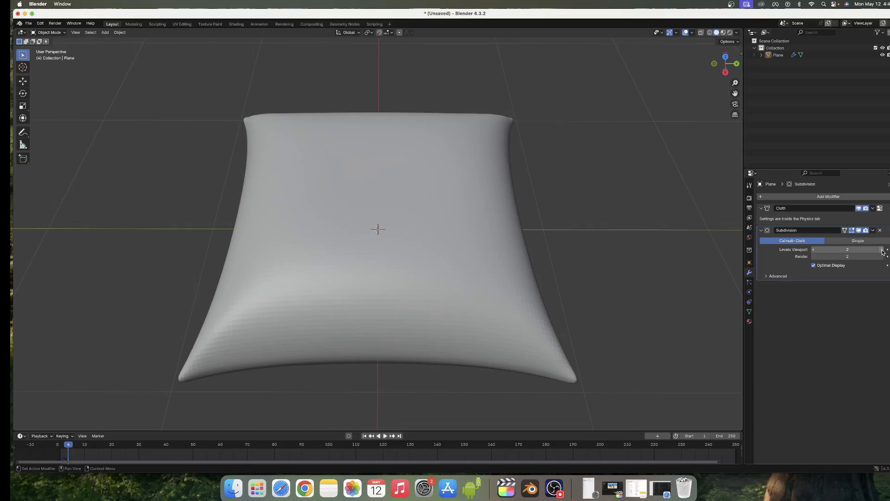
left_click(881, 249)
left_click(813, 250)
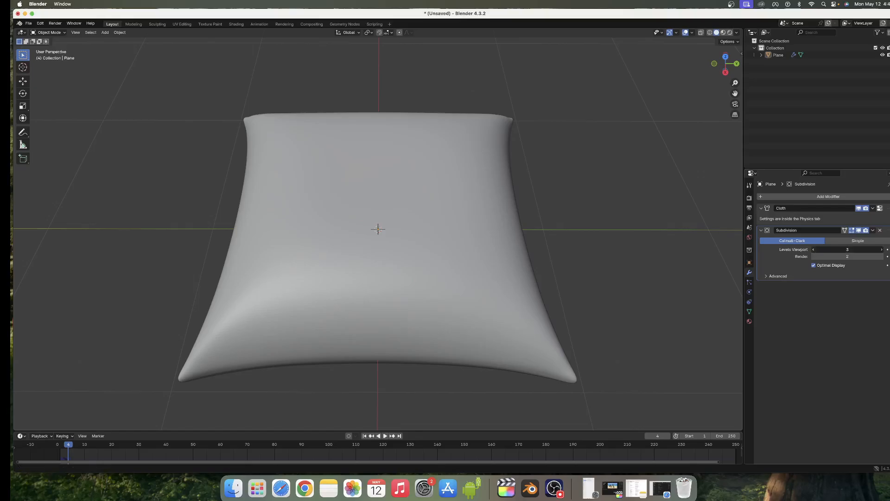
scroll(556, 255, "down", 5)
scroll(556, 255, "right", 10)
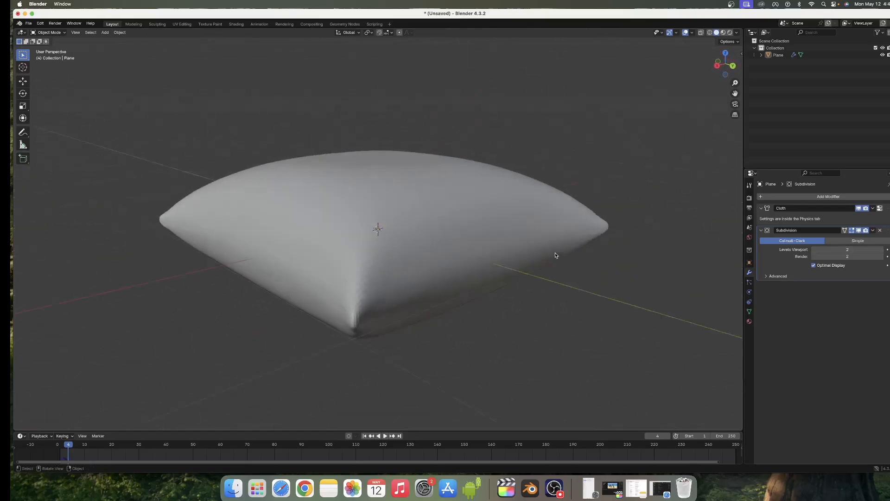
scroll(555, 255, "left", 10)
scroll(556, 255, "up", 5)
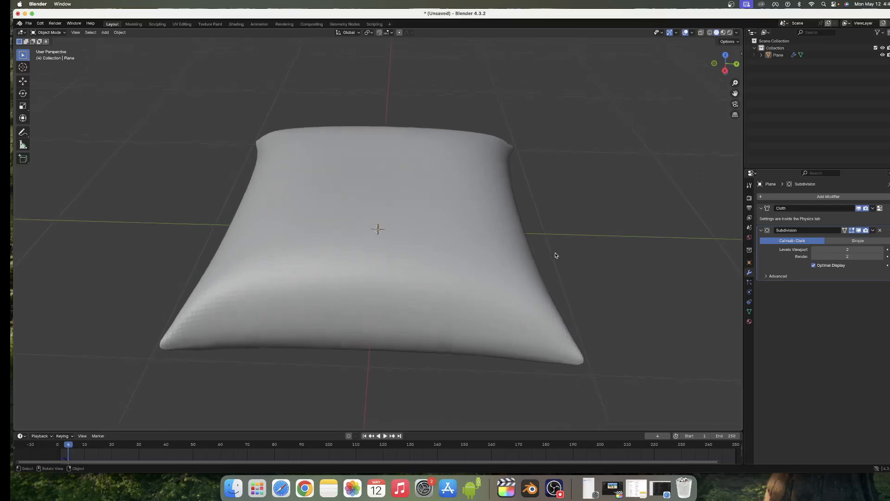
scroll(556, 255, "down", 2)
scroll(570, 255, "up", 4)
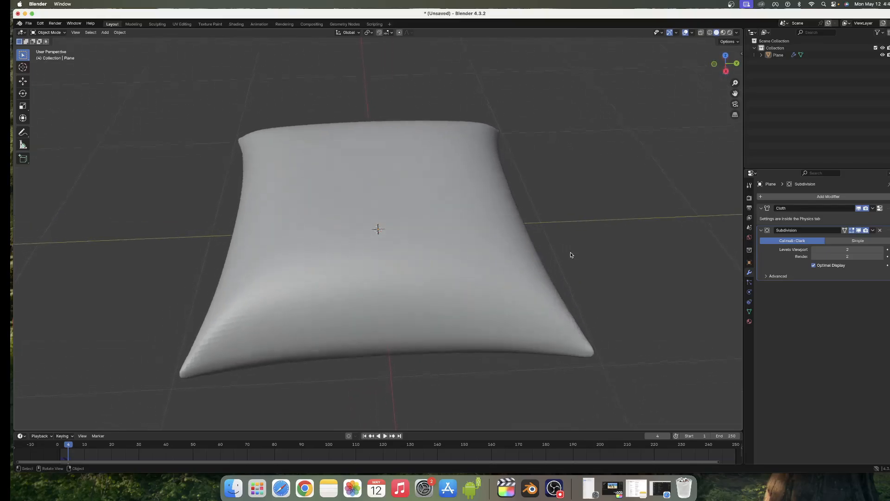
Step: Examine the smoothed pillow's profile and top surface from the side and from above
scroll(570, 255, "right", 10)
scroll(571, 255, "up", 5)
scroll(571, 255, "down", 10)
scroll(571, 255, "left", 5)
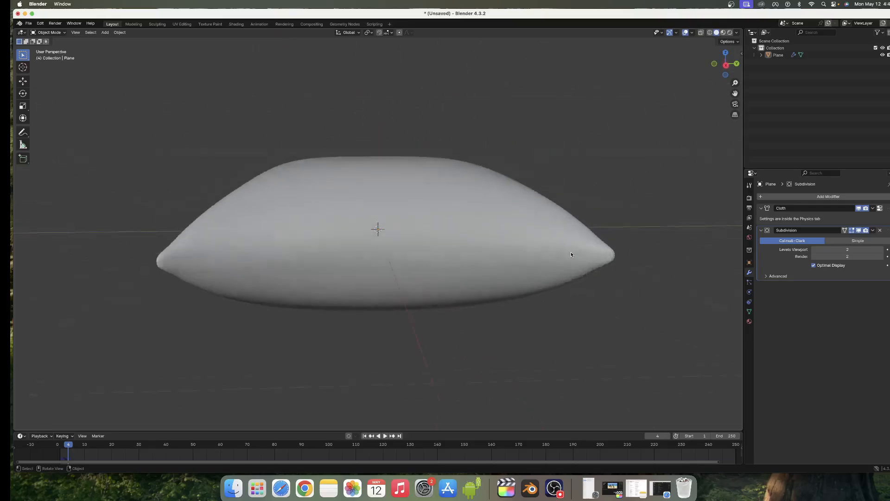
scroll(571, 254, "up", 4)
scroll(571, 255, "up", 5)
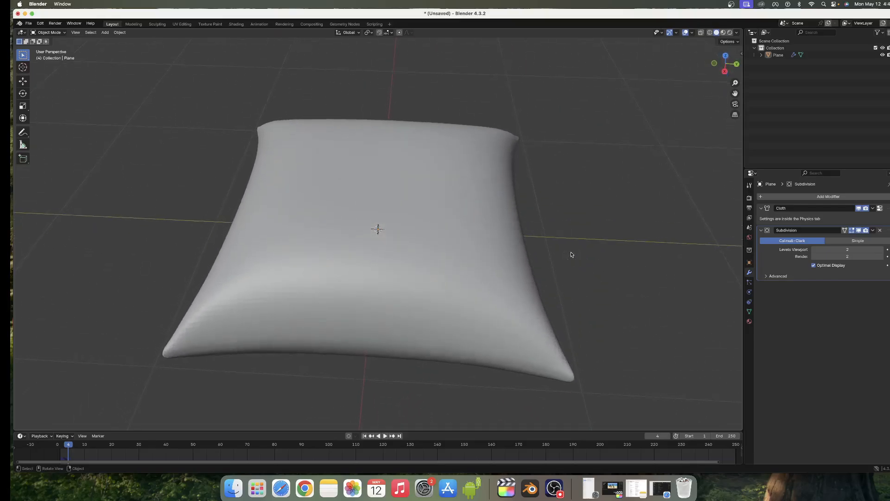
scroll(571, 254, "up", 2)
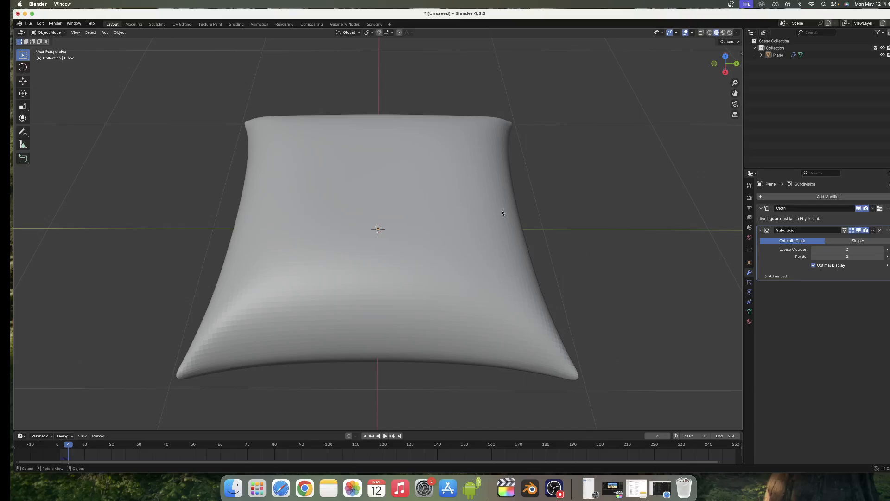
Step: Switch the viewport to Material Preview shading and create a new material for the pillow
left_click(722, 33)
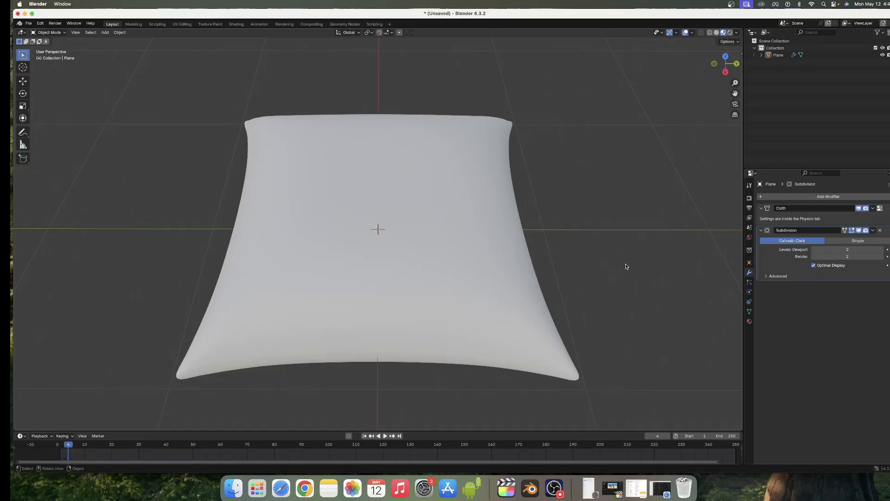
left_click(750, 321)
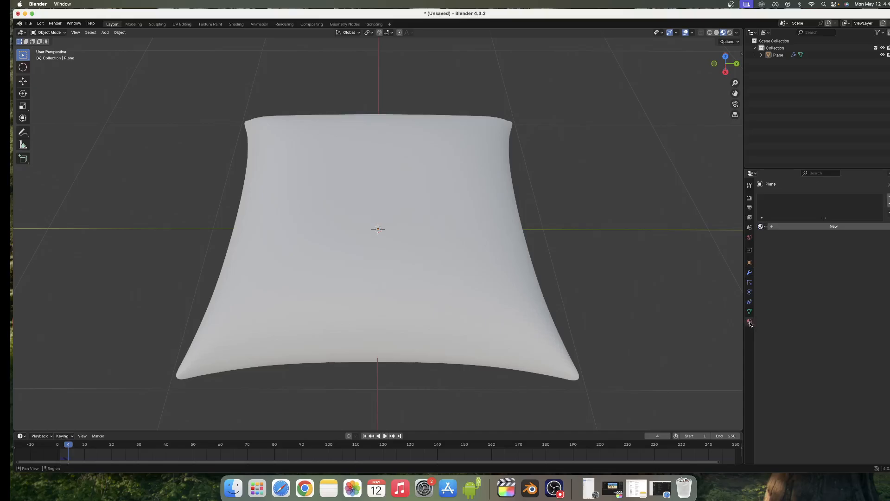
left_click(820, 227)
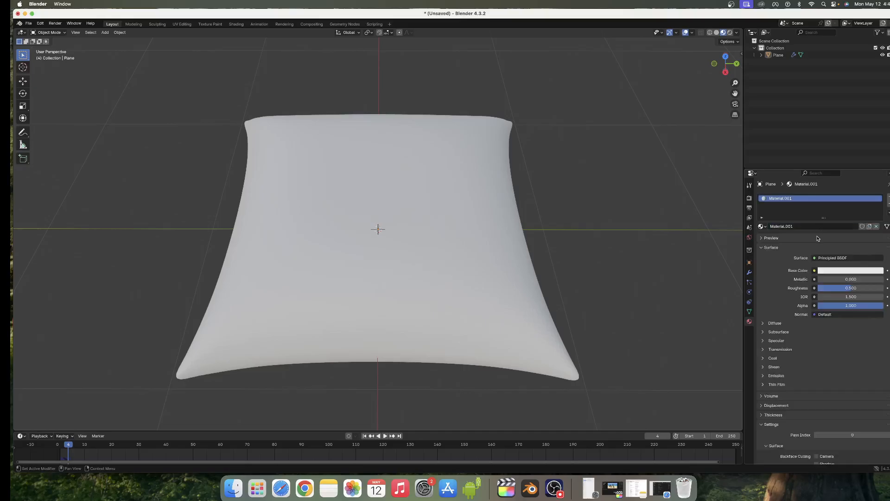
Step: Connect an Image Texture to the material's Base Color and load cloth1_BR.jpg from the Desktop folder
left_click(815, 272)
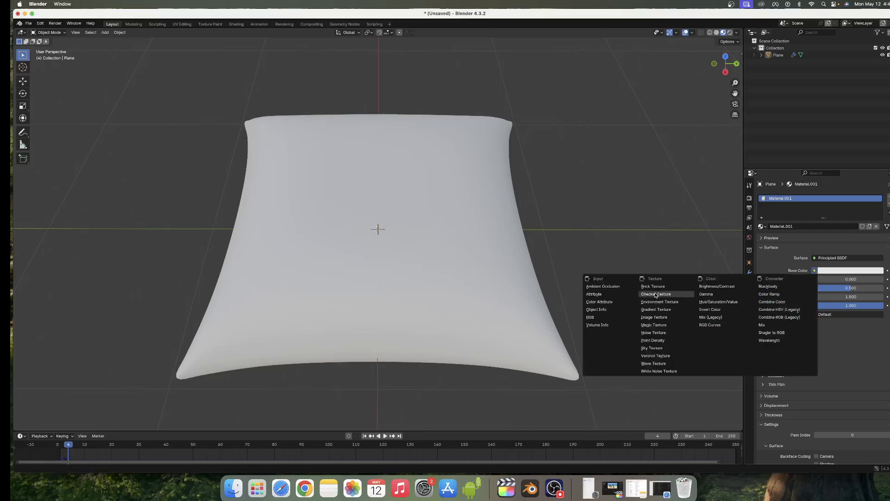
left_click(651, 320)
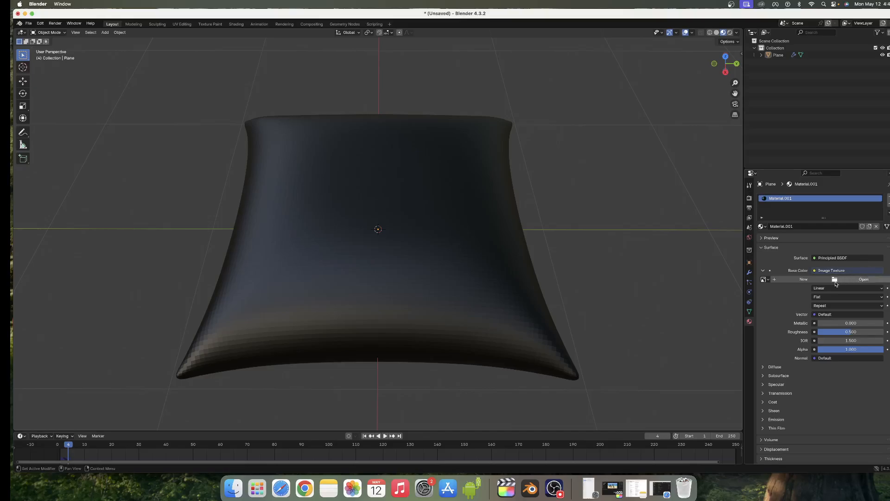
left_click(865, 279)
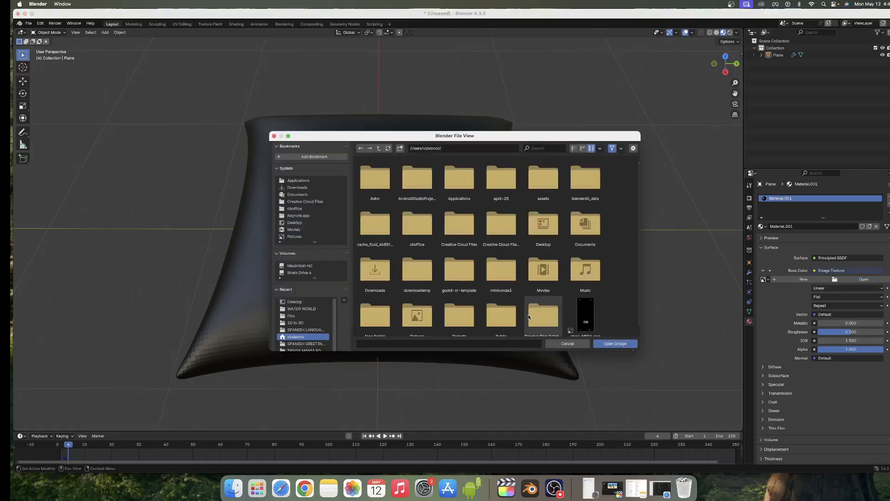
left_click(301, 224)
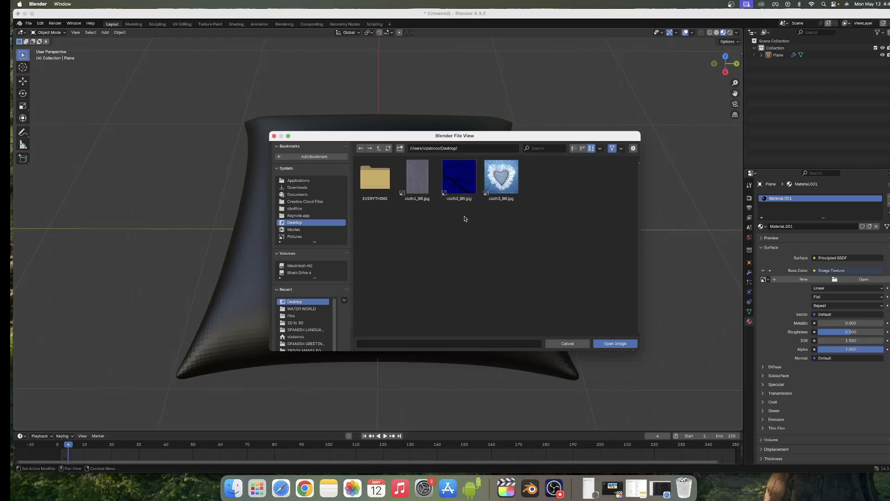
left_click(415, 175)
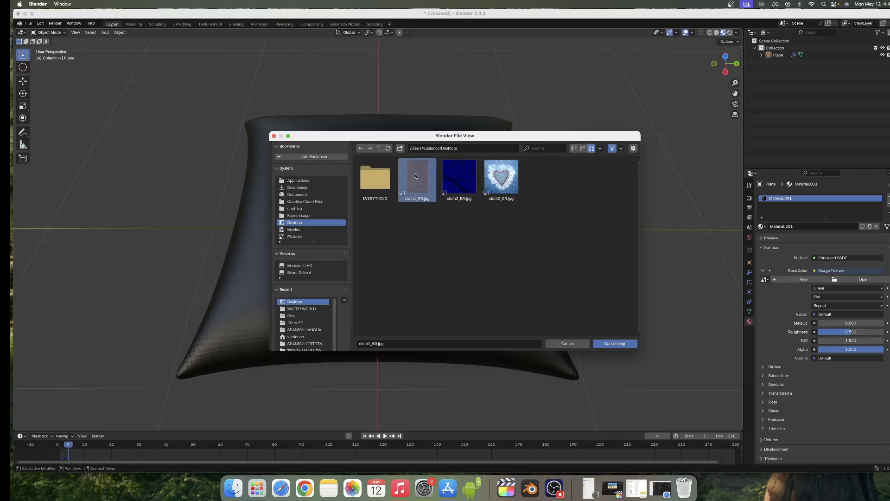
left_click(614, 343)
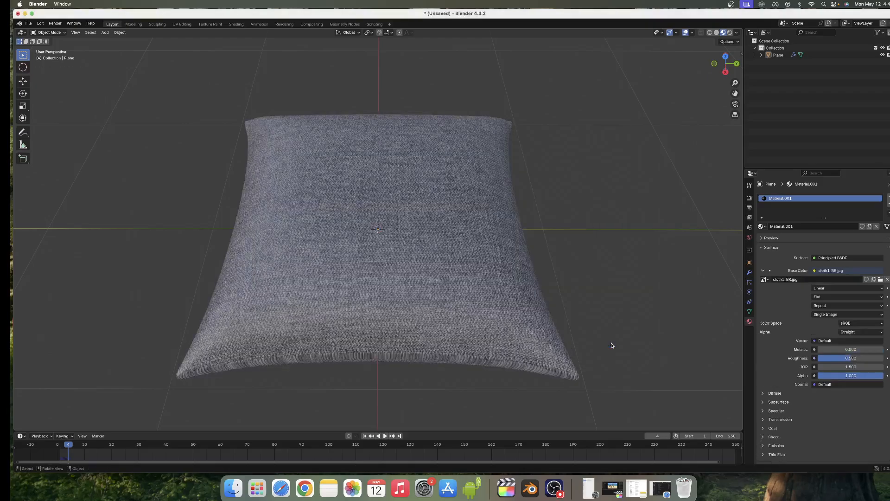
Step: Inspect the fabric texture on the pillow's top, underside and edges from several angles
scroll(606, 300, "up", 10)
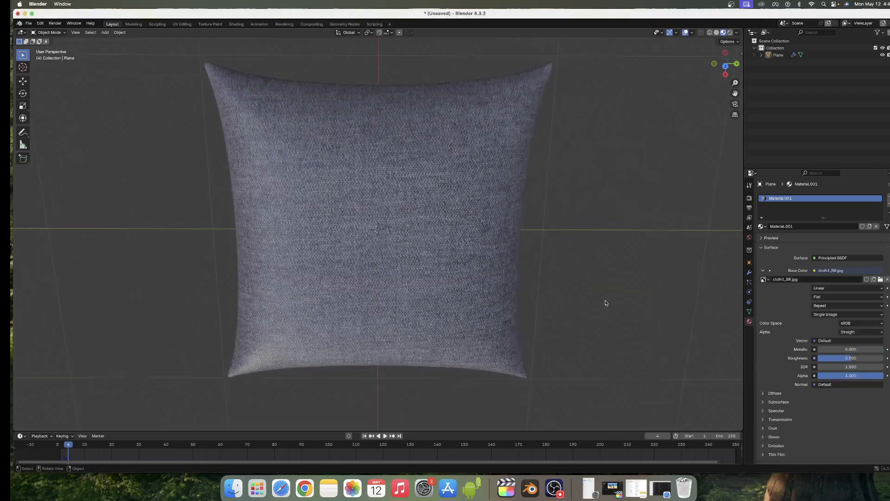
scroll(605, 301, "left", 6)
scroll(605, 302, "down", 10)
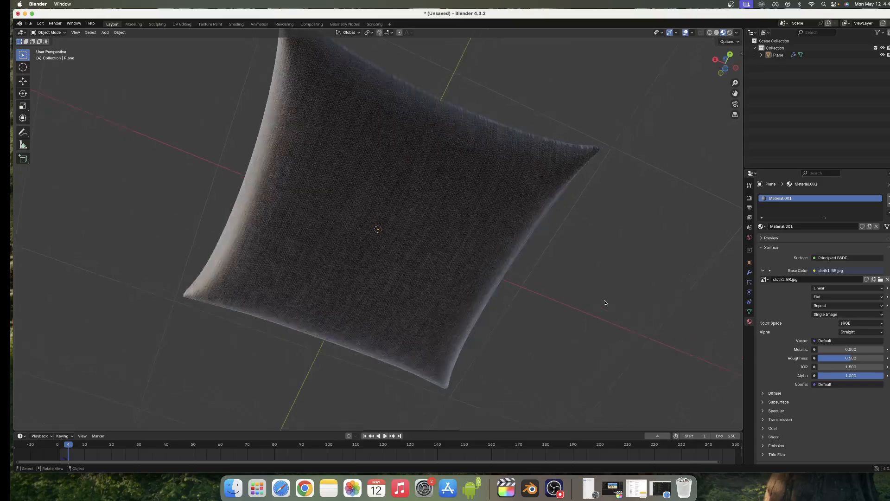
scroll(605, 302, "up", 10)
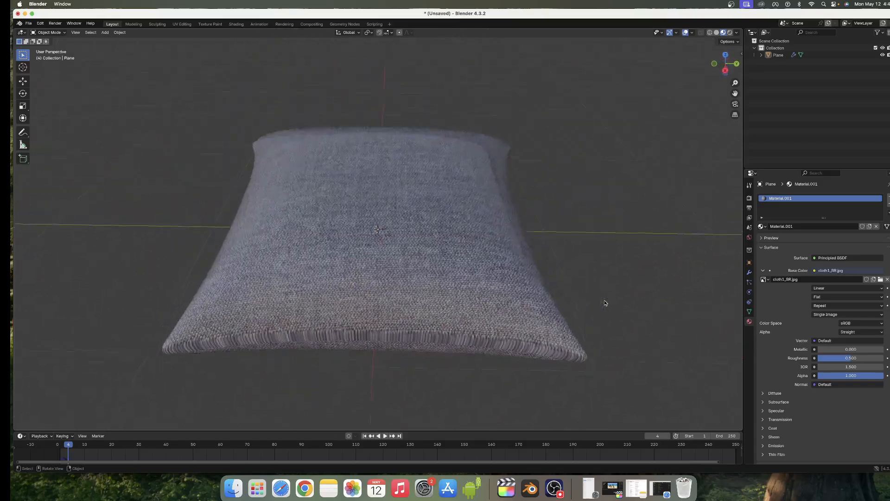
scroll(605, 302, "down", 10)
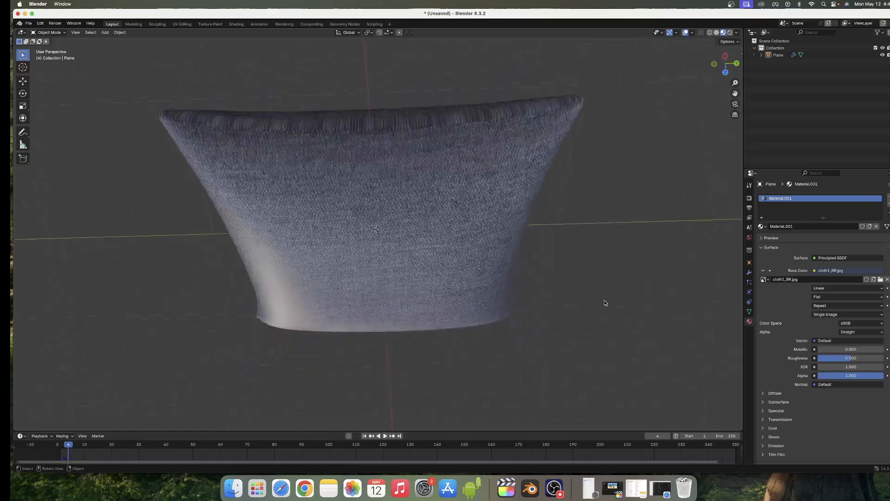
scroll(605, 302, "up", 10)
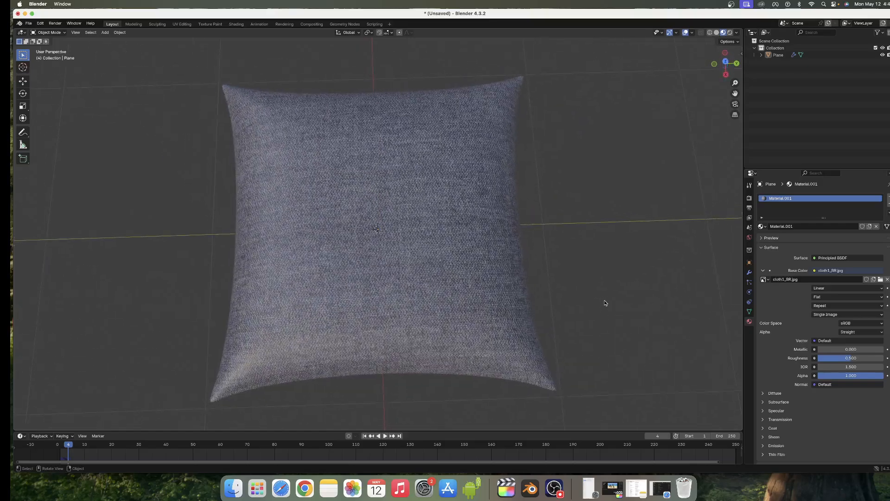
scroll(605, 303, "right", 8)
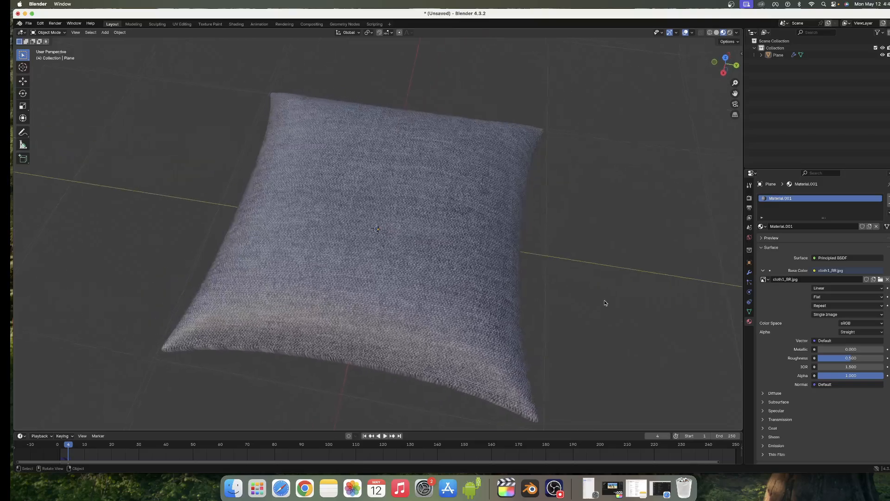
scroll(605, 303, "left", 6)
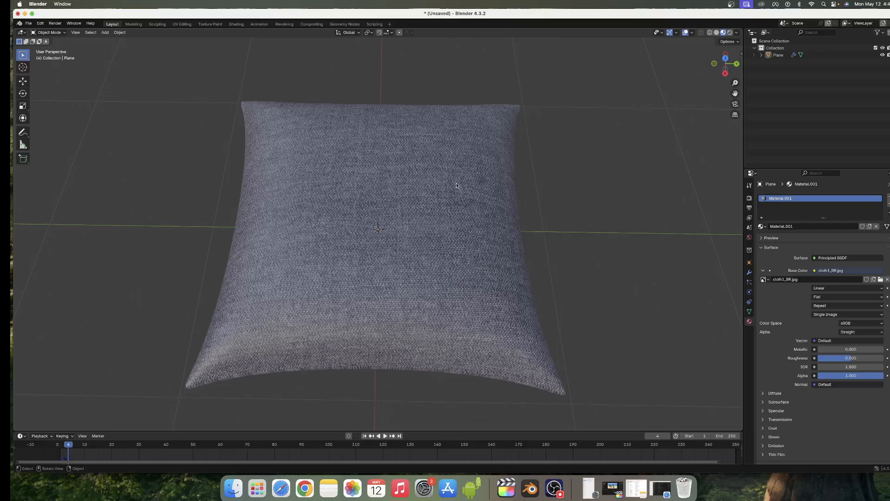
scroll(406, 253, "down", 6)
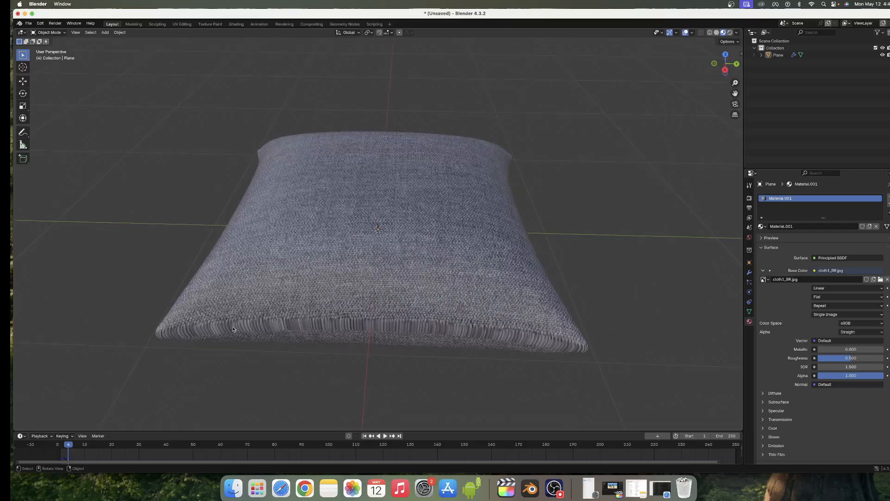
scroll(455, 221, "up", 6)
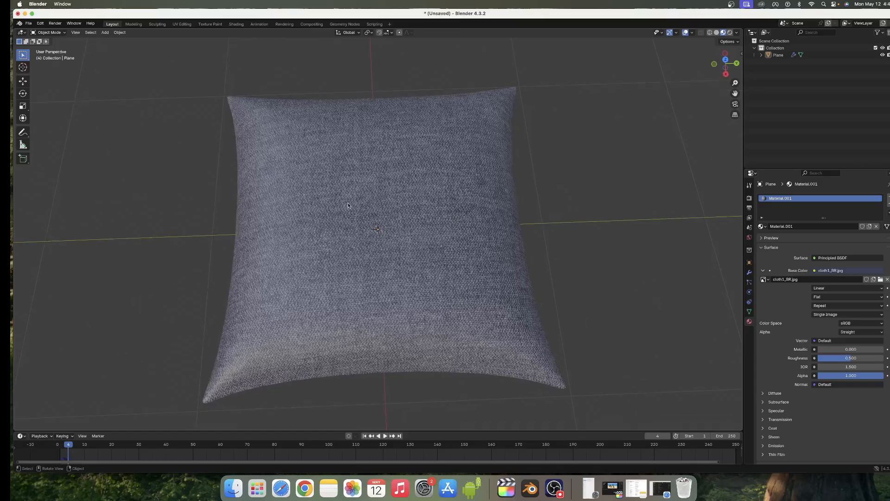
scroll(360, 185, "down", 10)
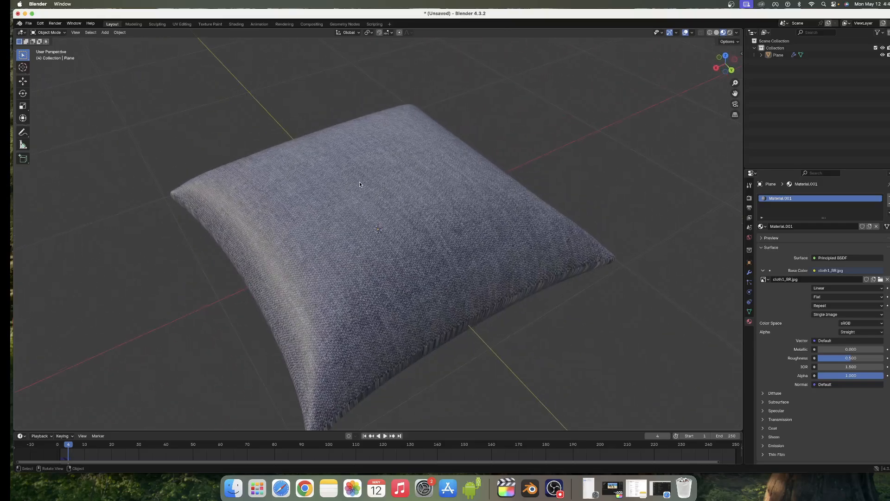
scroll(359, 184, "up", 10)
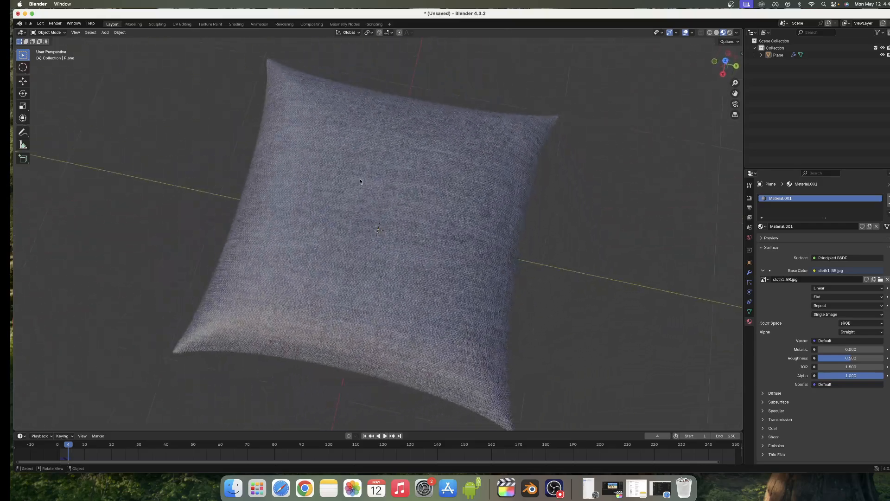
scroll(359, 182, "down", 10)
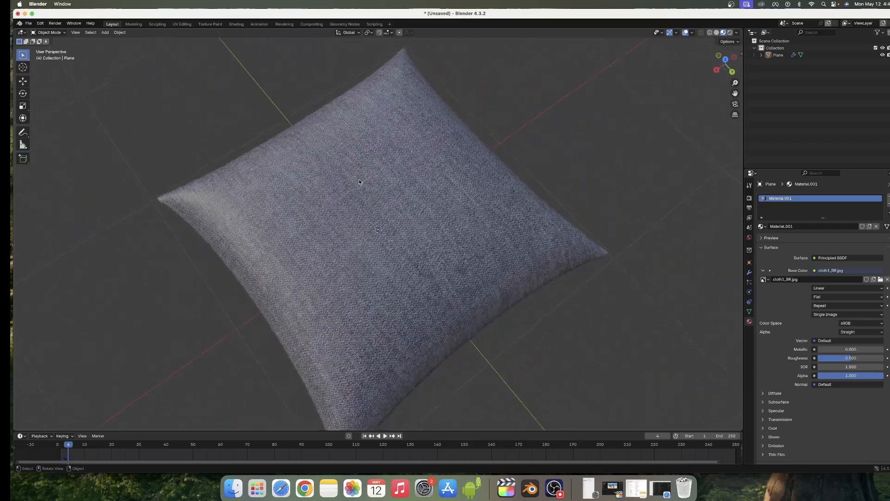
scroll(359, 179, "left", 5)
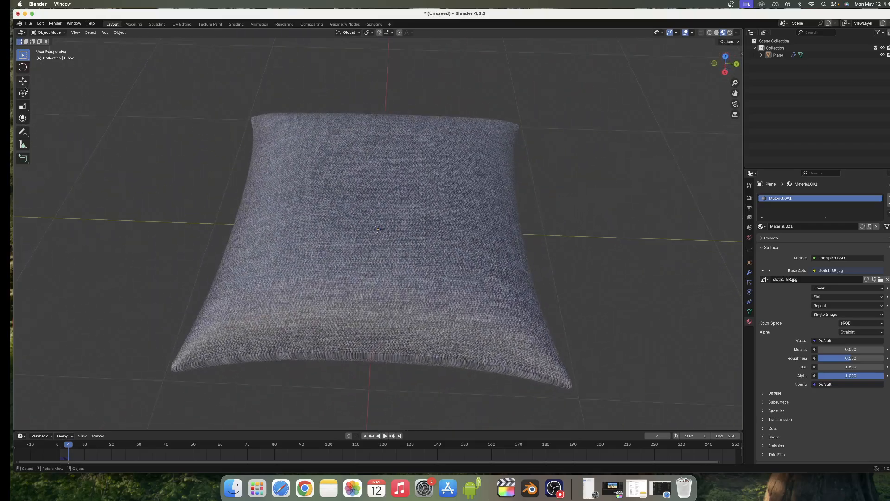
Step: Select the pillow and scale it along the global Y axis by a factor of about 2.748
left_click(22, 106)
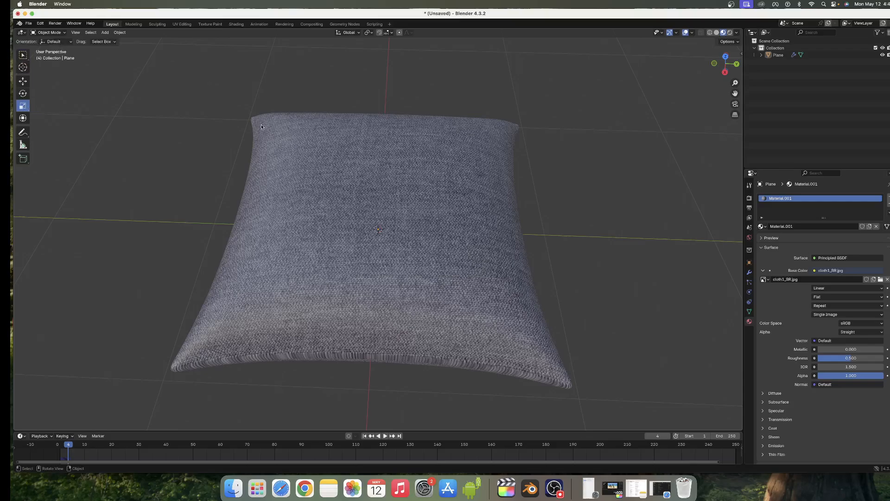
left_click(326, 177)
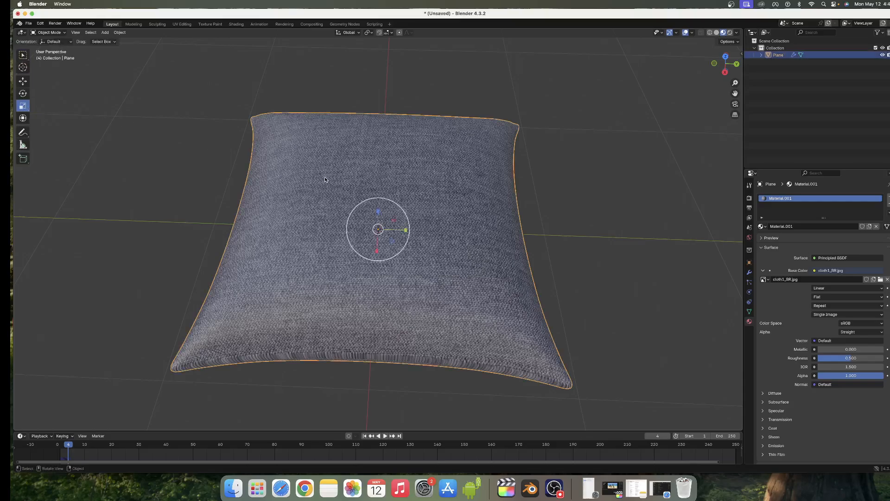
left_click_drag(410, 227, 465, 233)
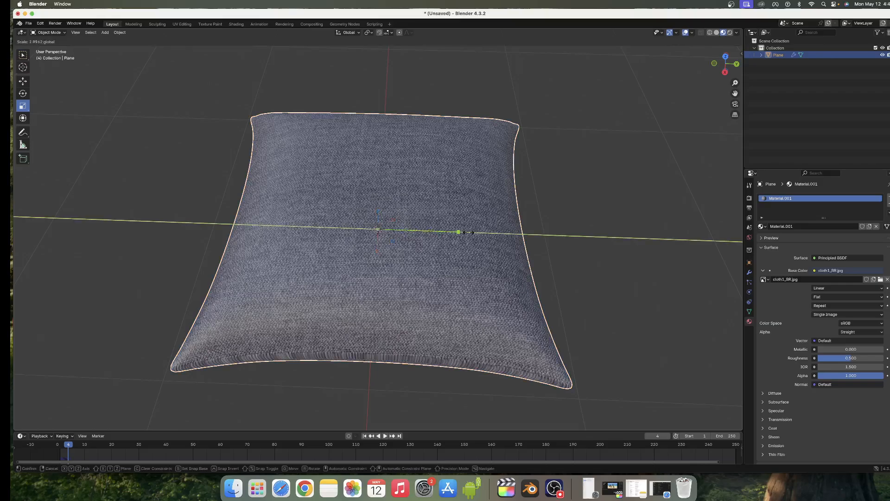
left_click_drag(397, 229, 461, 233)
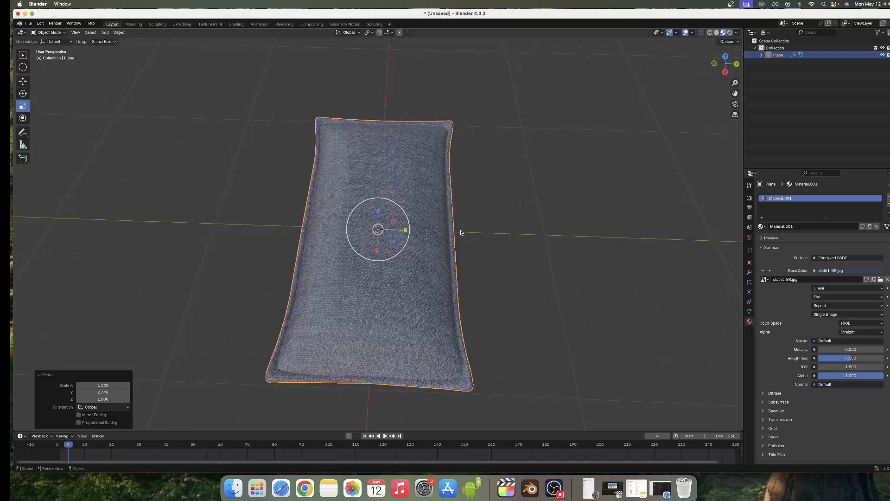
Step: Examine the rescaled pillow's shape and edge seam from different sides
middle_click_drag(412, 237, 426, 232)
scroll(425, 233, "left", 3)
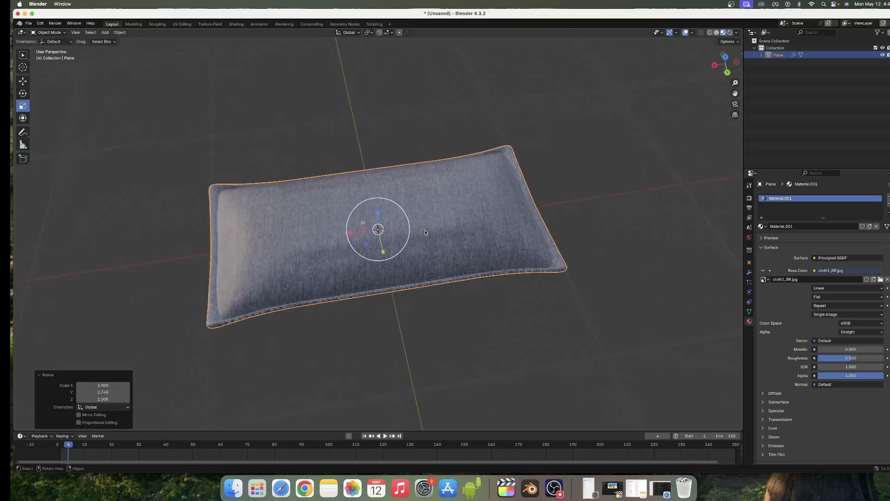
scroll(425, 232, "up", 3)
scroll(425, 232, "right", 3)
scroll(425, 232, "right", 3)
scroll(426, 232, "left", 2)
scroll(425, 232, "right", 3)
scroll(425, 232, "left", 3)
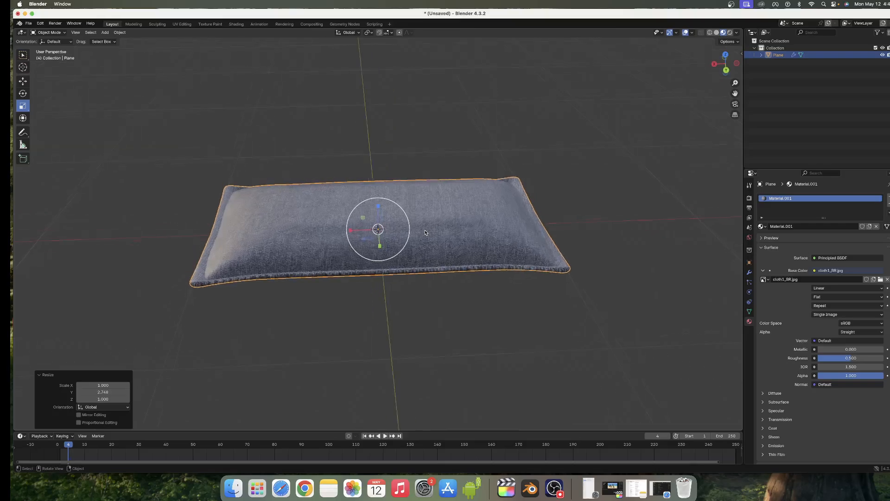